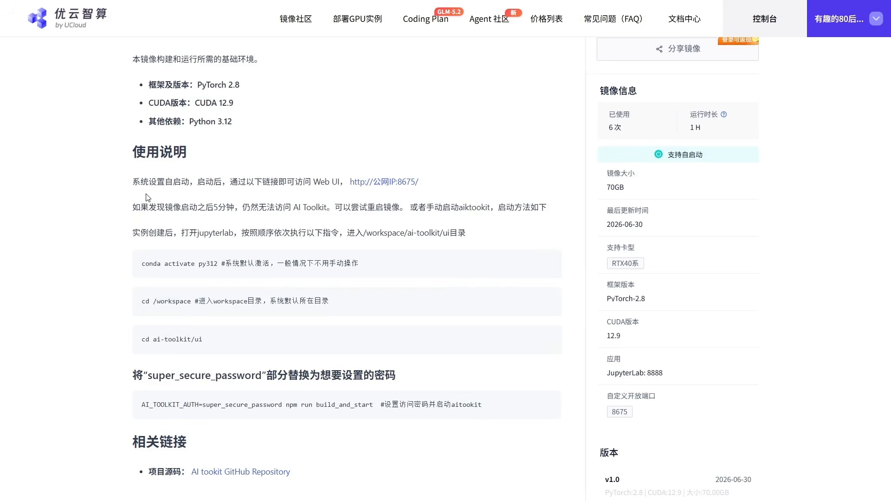
Step: Review the AI Toolkit startup instructions on the image page and browse the image and caption files in the dataset folder
key("ctrl+1")
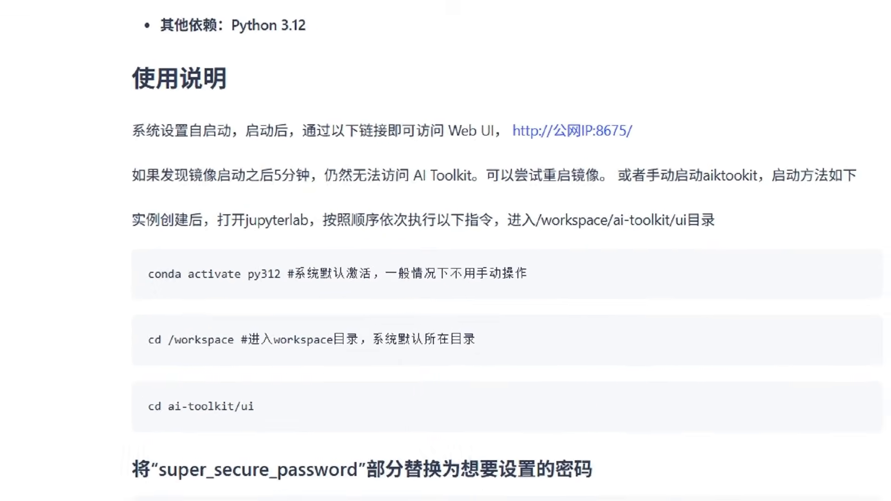
mouse_move(62, 103)
left_mouse_down()
mouse_move(193, 176)
mouse_move(845, 241)
left_mouse_up()
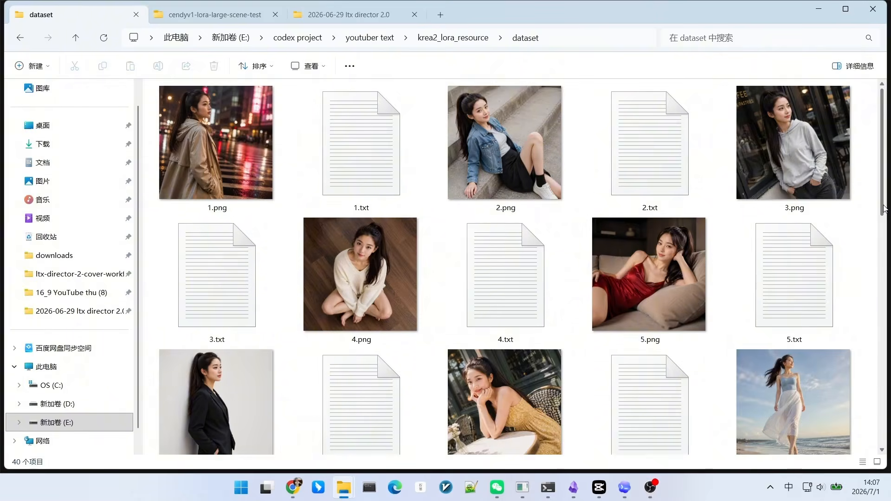
scroll(884, 209, "down", 1)
scroll(884, 209, "down", 3)
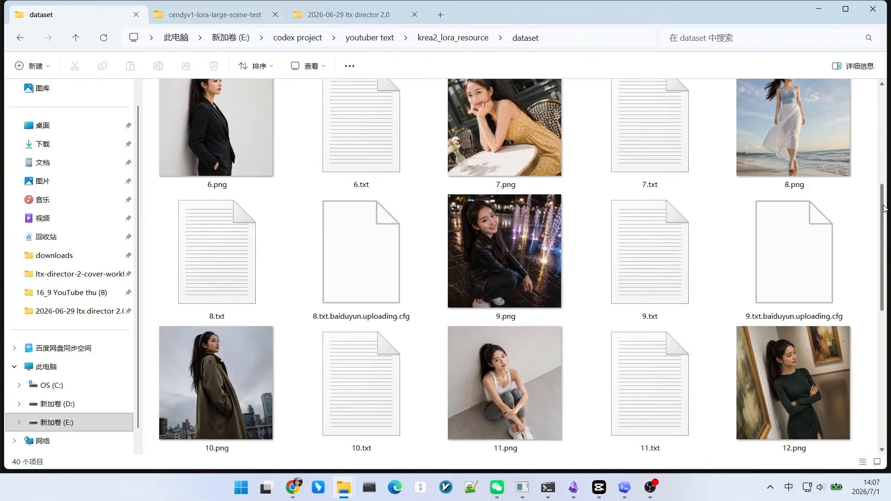
scroll(884, 209, "down", 2)
scroll(884, 209, "down", 3)
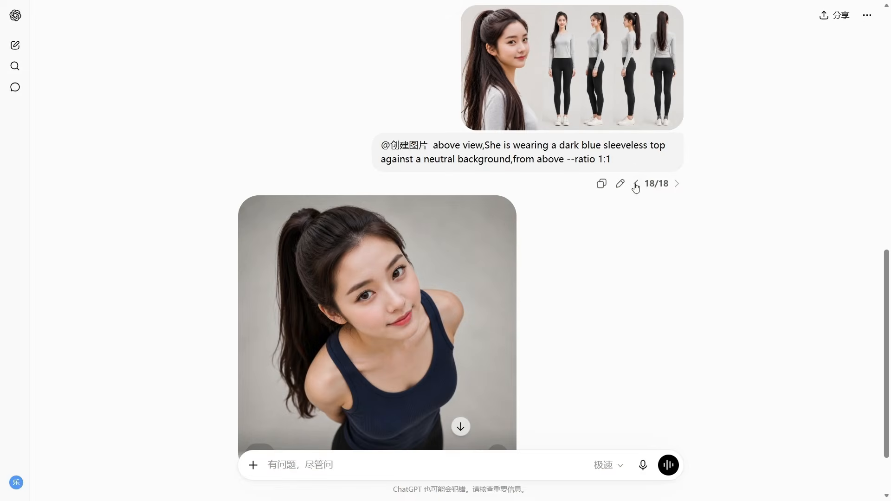
Step: In ChatGPT, go back through the character image prompt versions from 18 to 1, examining each prompt and its generated picture
left_click(636, 184)
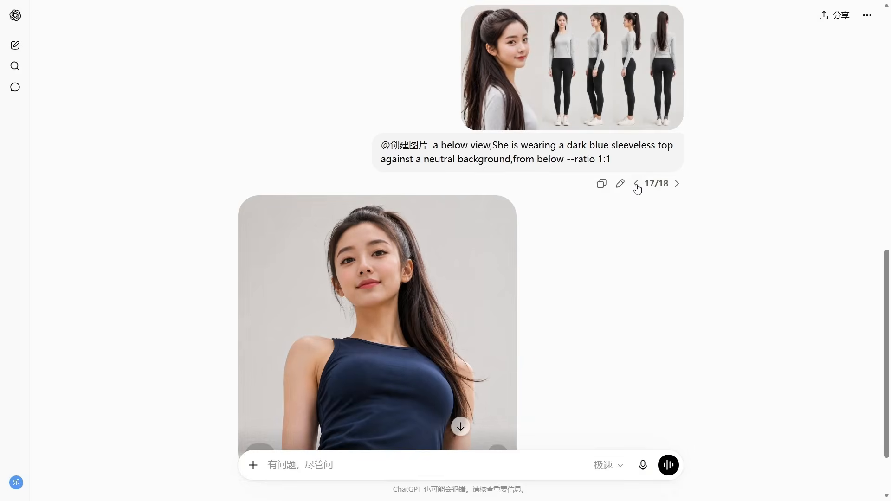
left_click(636, 185)
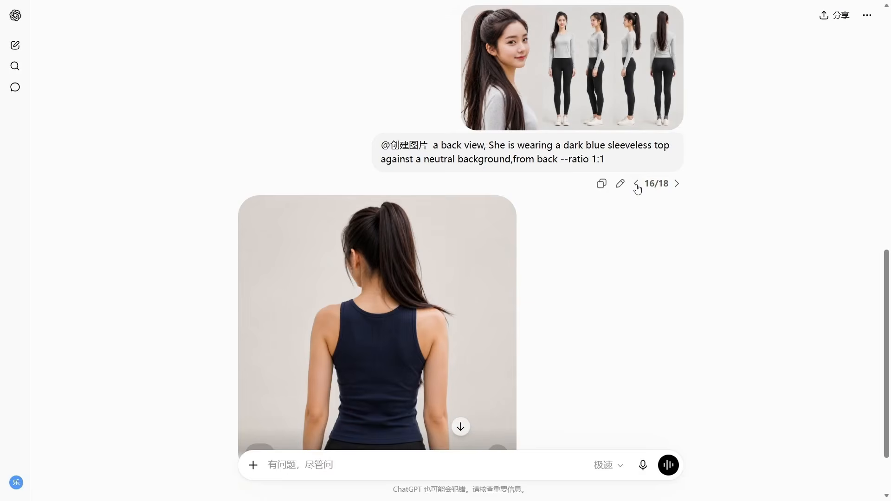
left_click(636, 184)
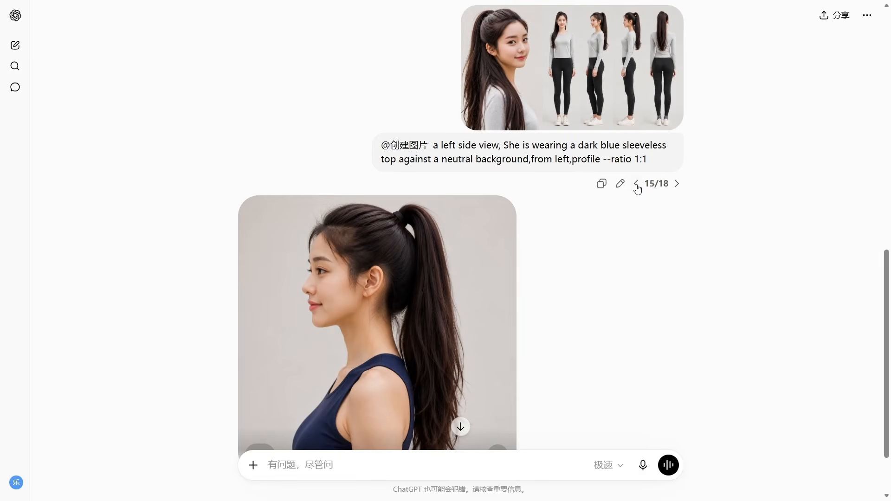
left_click(636, 185)
left_click(636, 185)
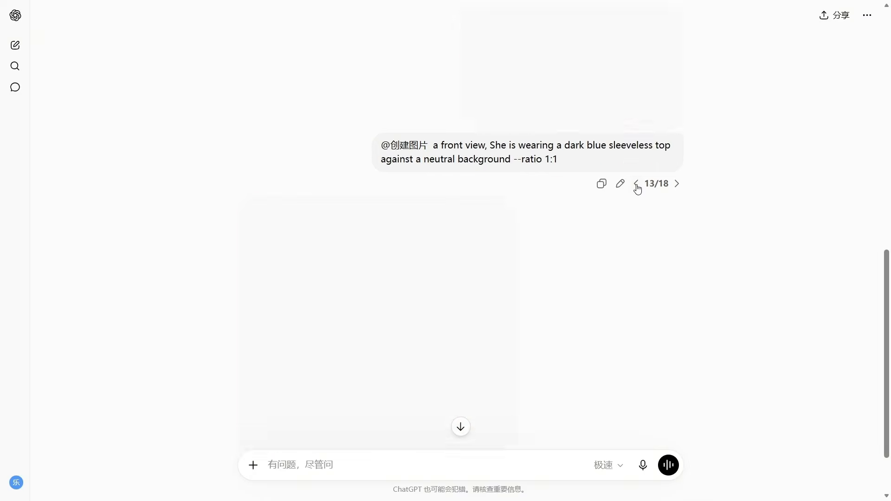
left_click(636, 185)
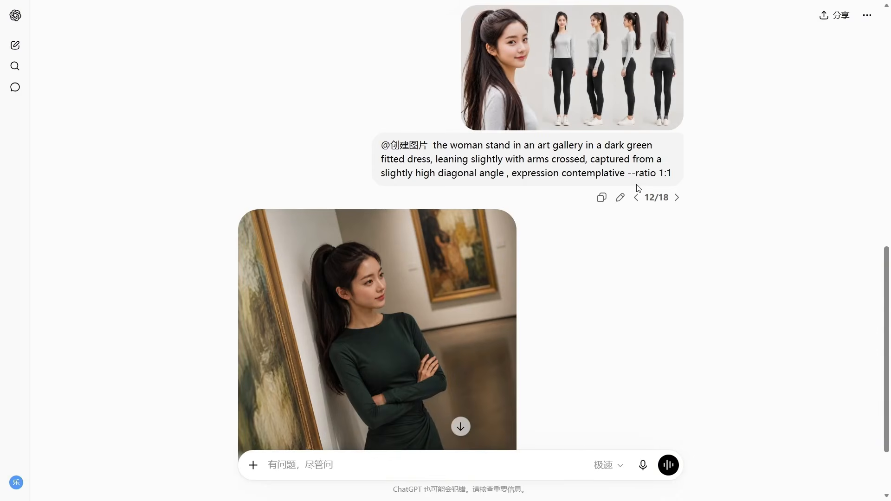
left_click(637, 198)
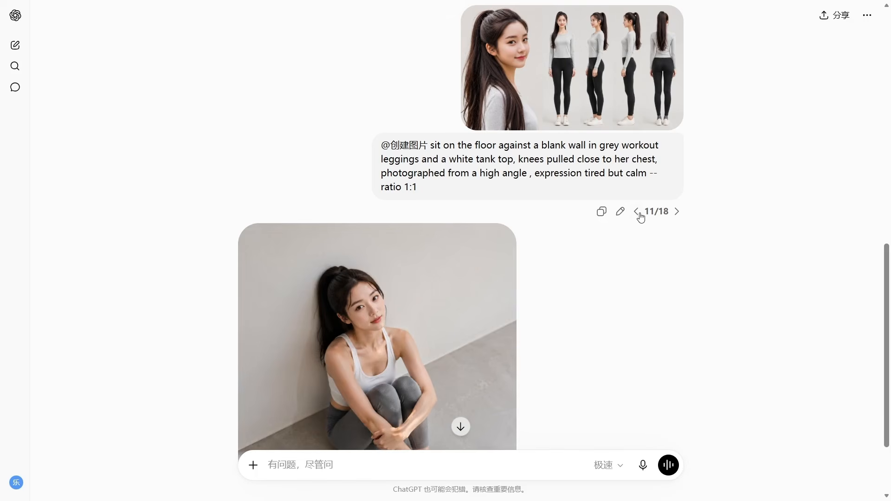
left_click(640, 215)
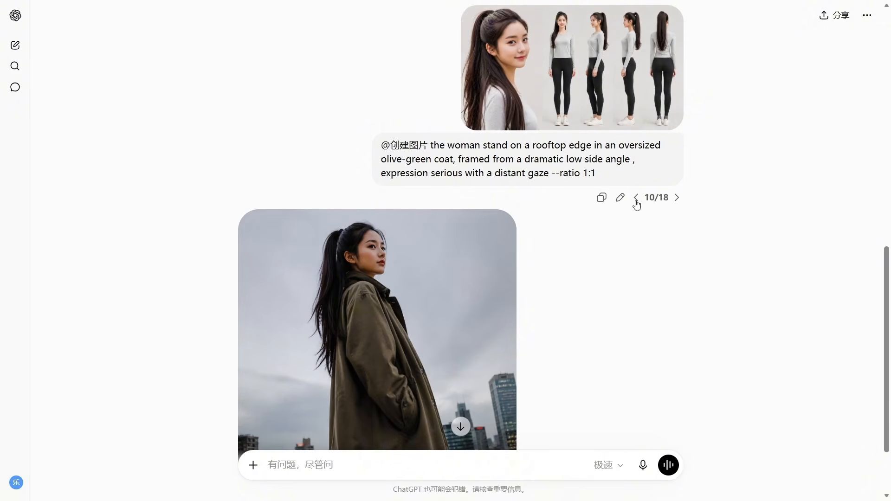
left_click(636, 198)
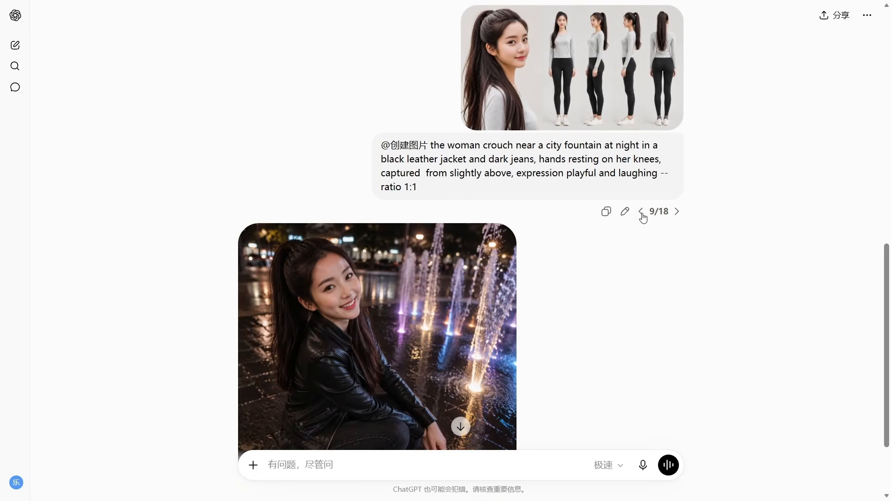
left_click(641, 212)
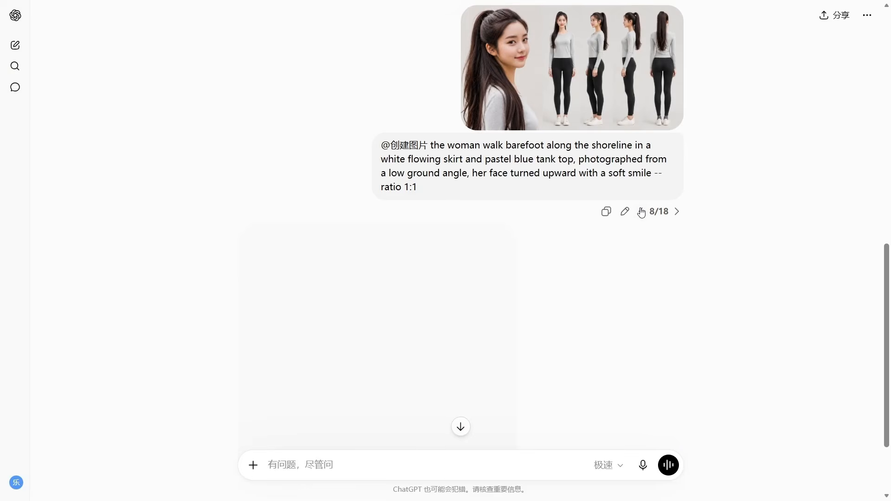
left_click(641, 213)
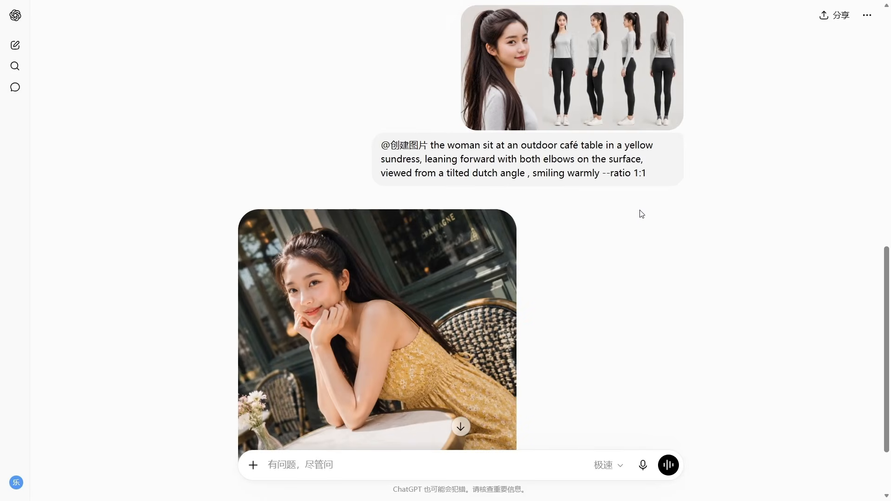
left_click(643, 198)
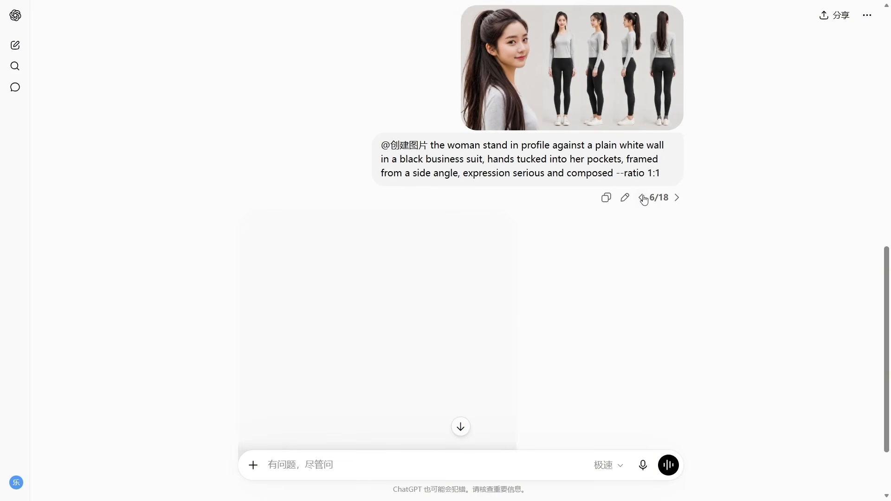
left_click(643, 198)
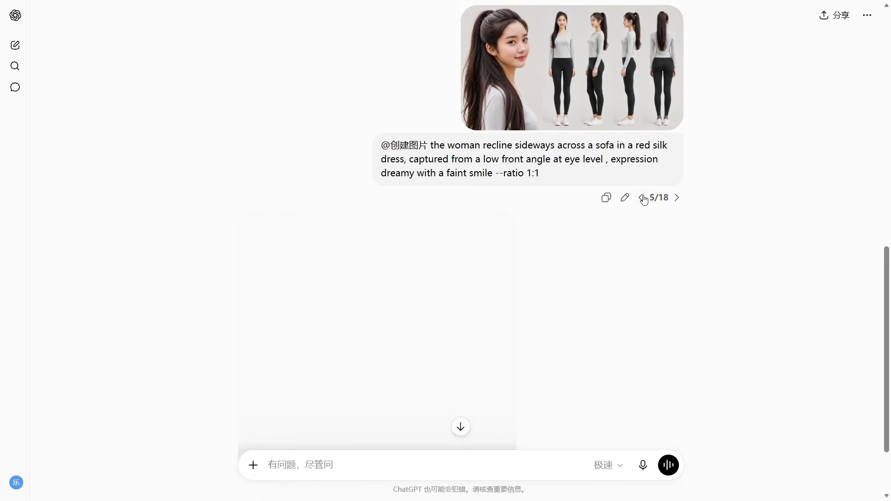
left_click(643, 198)
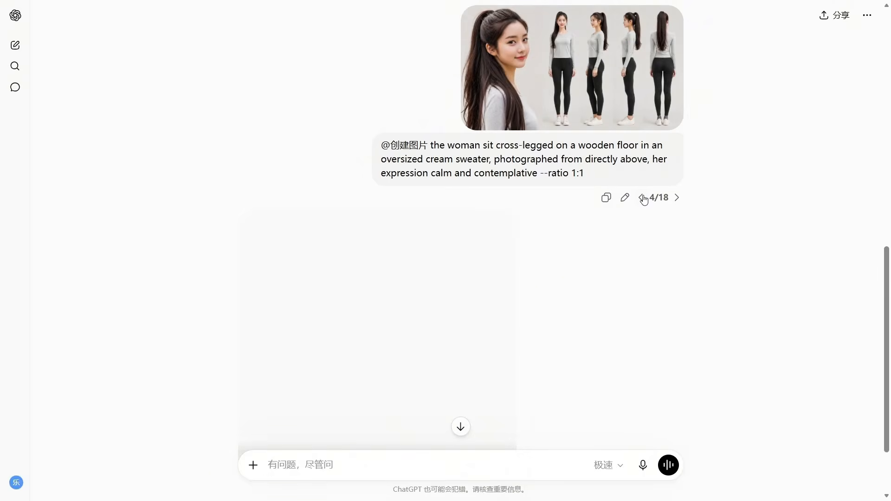
left_click(643, 199)
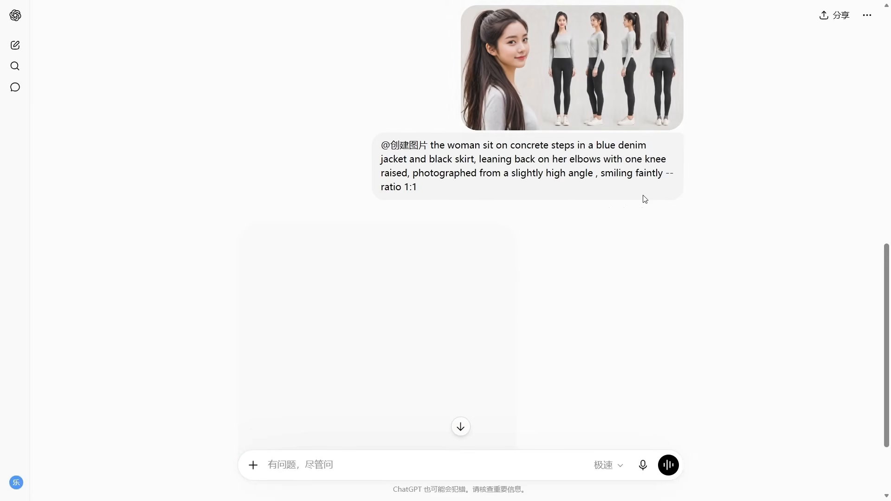
left_click(644, 212)
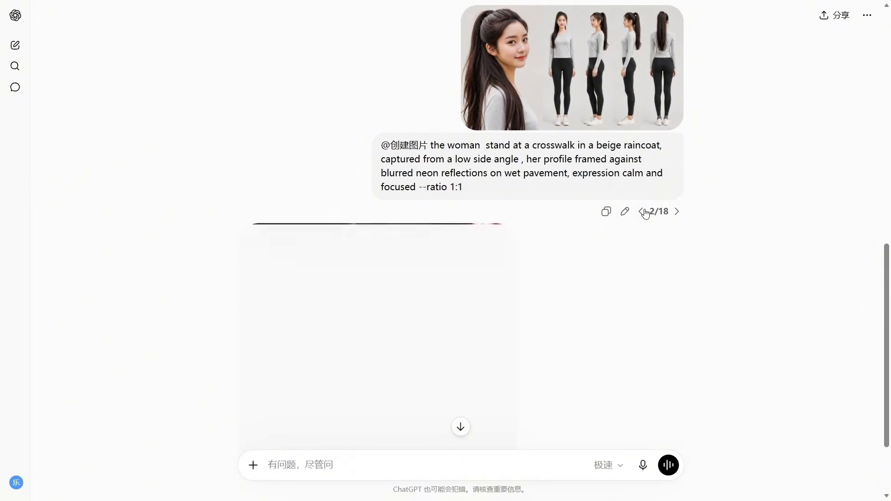
left_click(644, 211)
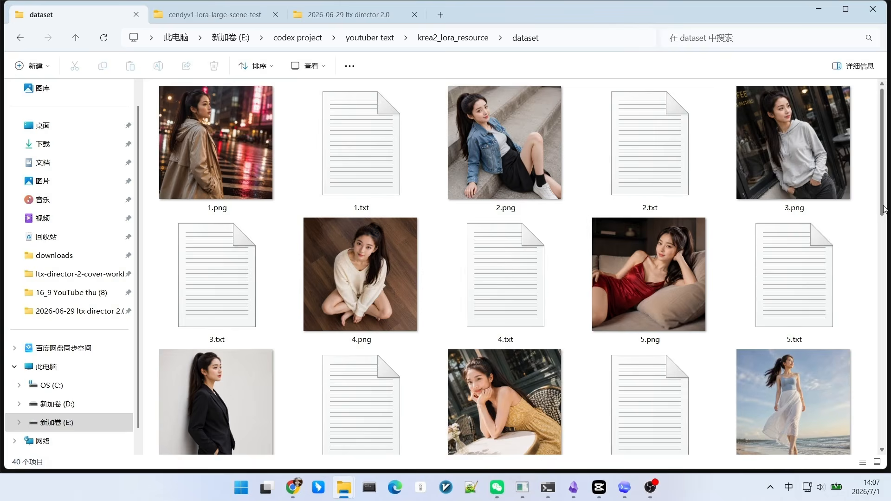
Step: Switch to File Explorer and open the caption file 1.txt in the dataset folder to read its description of 1.png
scroll(885, 209, "down", 5)
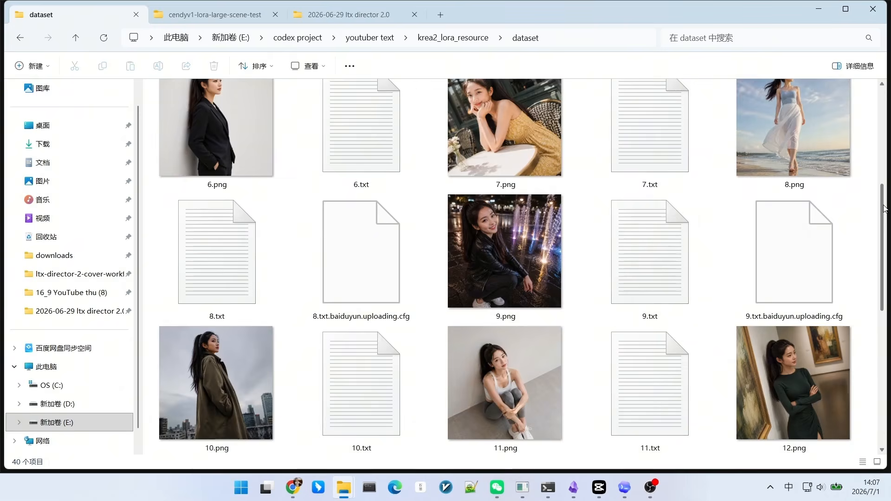
scroll(884, 209, "down", 5)
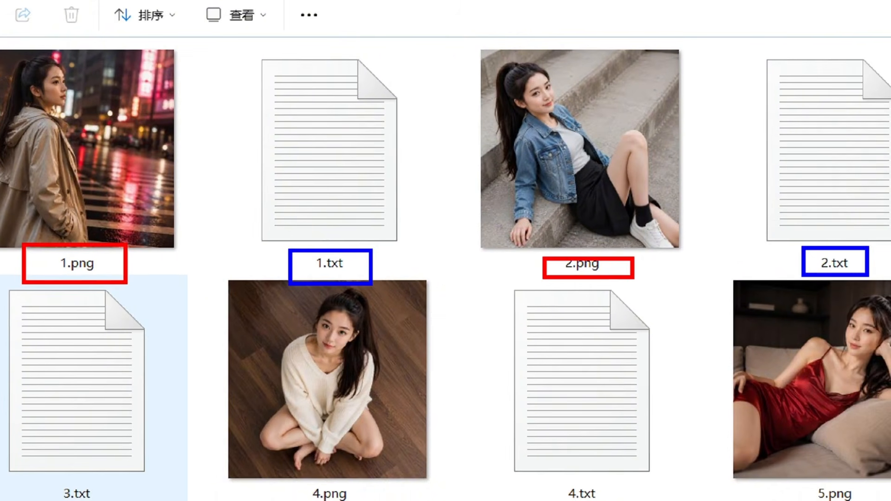
left_click(282, 172)
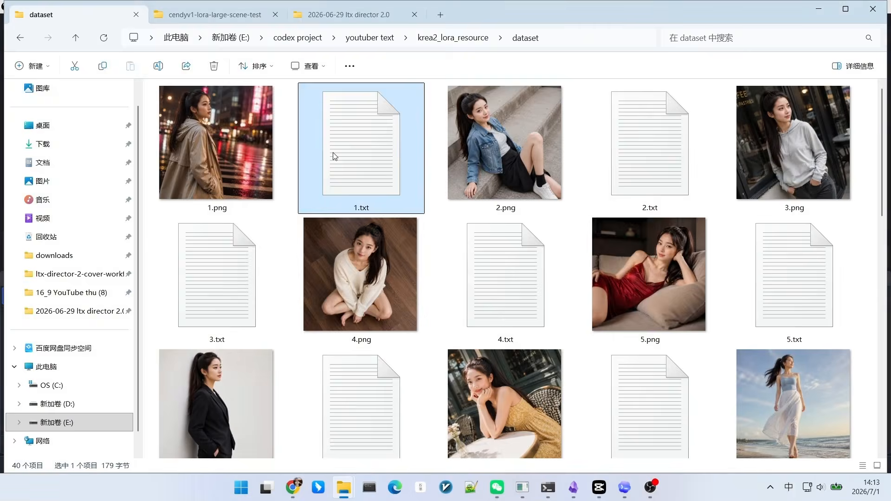
double_click(334, 157)
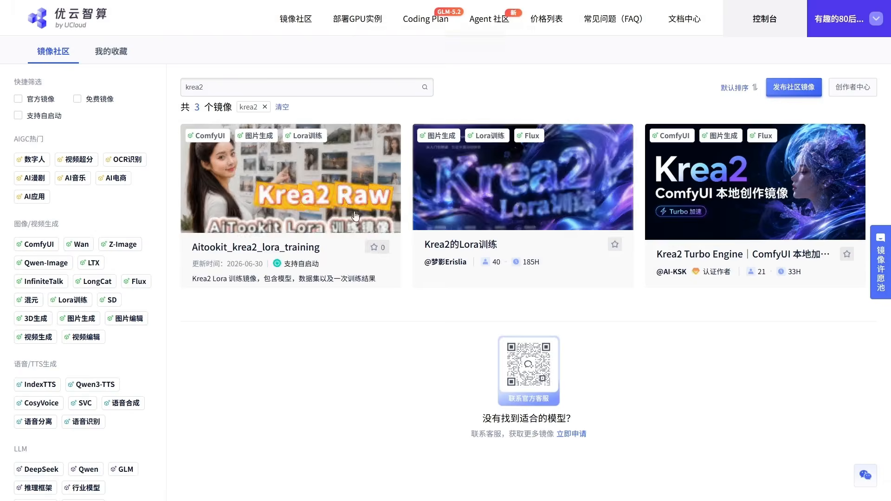
left_click(307, 169)
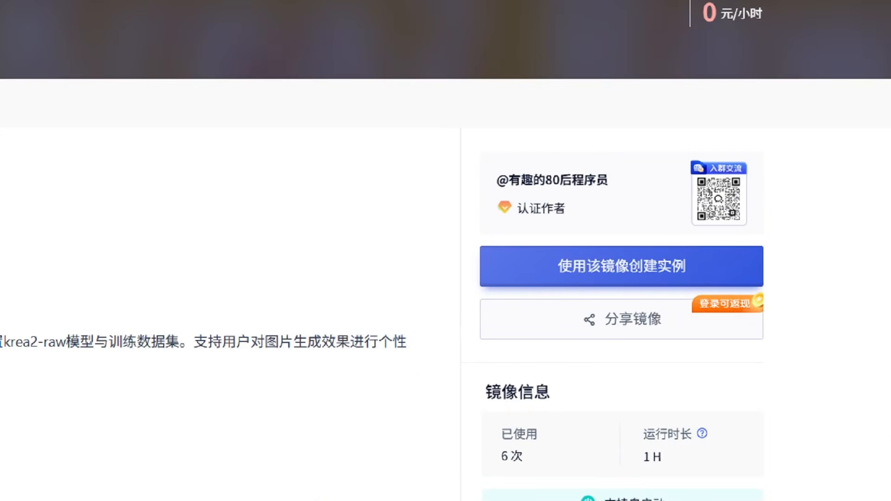
Step: Deploy a GPU instance from the Aitookit_krea2_lora_training image with one 24G RTX40系 card, 16C 64GB and pay-as-you-go billing
left_click(622, 266)
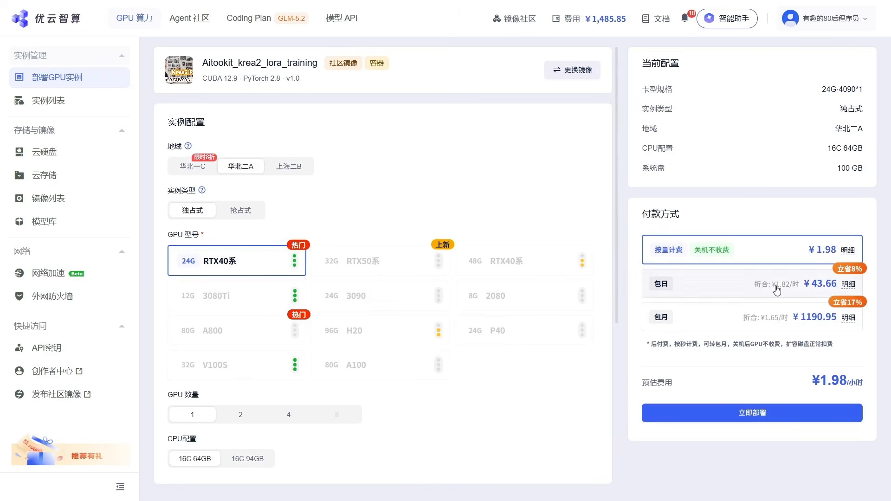
left_click(744, 414)
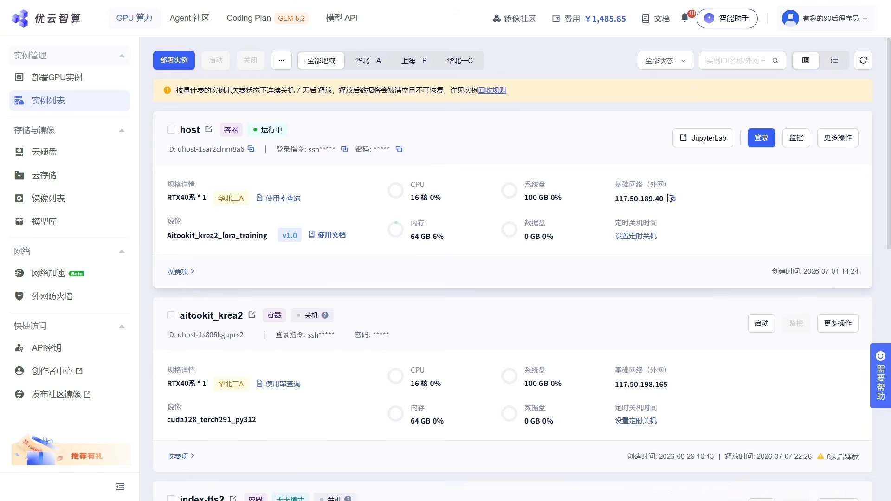
Step: Copy the running instance's public IP address and open it in the browser on port 8675 to load the AI-Toolkit dashboard
left_click(671, 199)
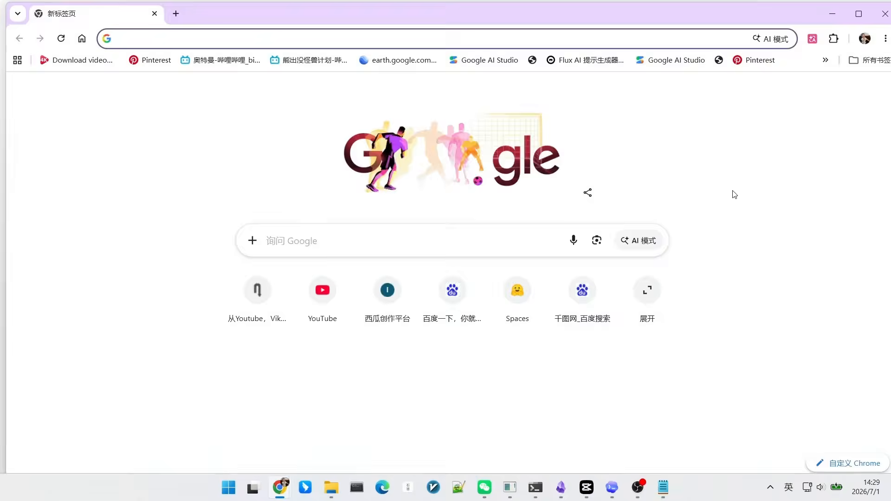
key("ctrl+v")
key("Return")
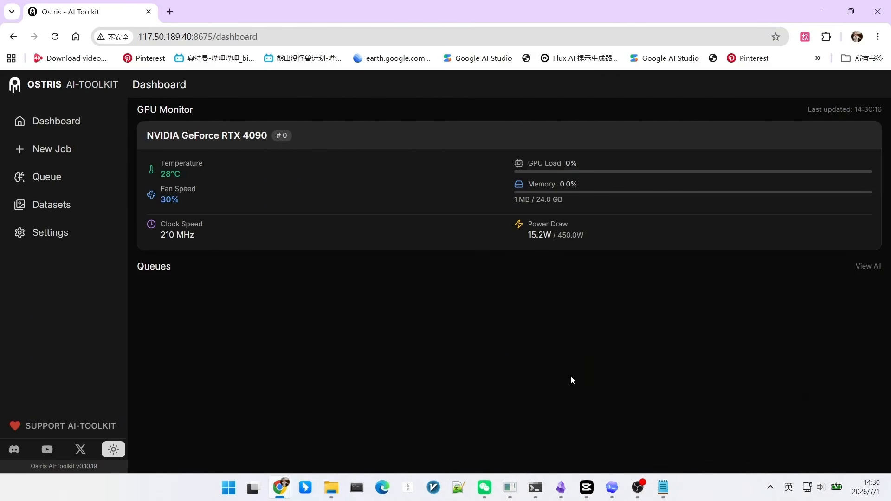
Step: Examine the AI-Toolkit settings for the Hugging Face token, training folder path and dataset folder path
left_click(74, 233)
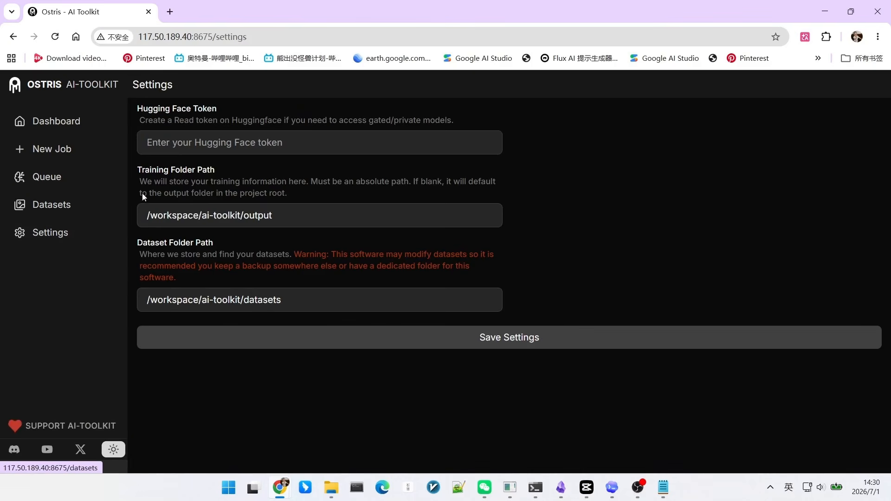
left_click(246, 143)
left_click(675, 193)
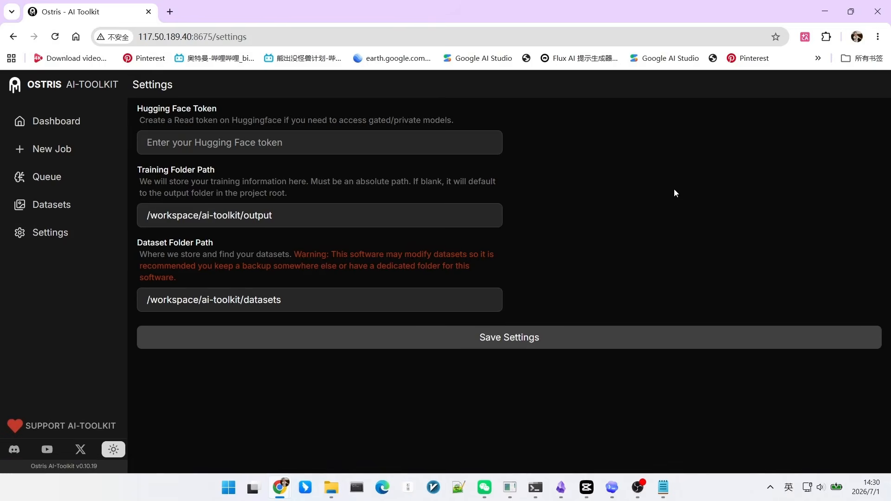
Step: Show the browser full screen, create a new dataset named datav2 and open it
key("F11")
left_click(50, 137)
left_click(843, 17)
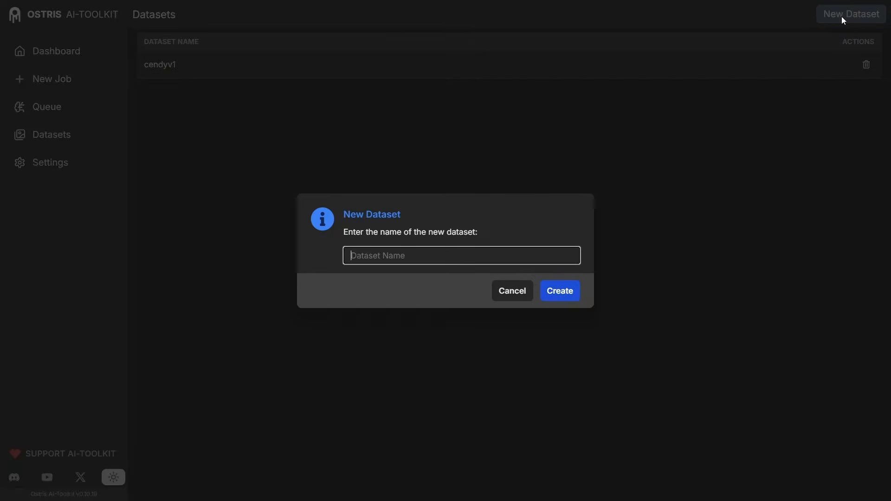
type("datav2")
key("Return")
left_click(231, 93)
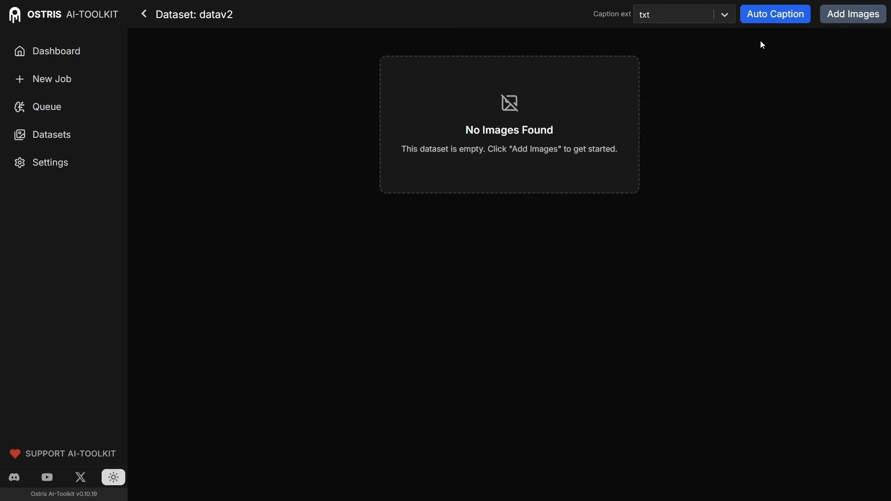
Step: Upload the image and caption files 1 to 18 (.png and .txt) from the local dataset folder to datav2
left_click(835, 16)
scroll(286, 374, "down", 6)
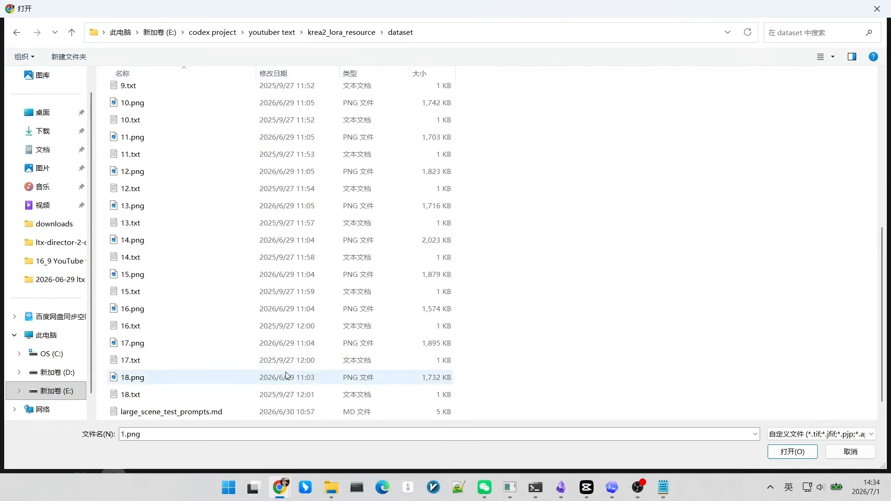
left_click(138, 380, "shift")
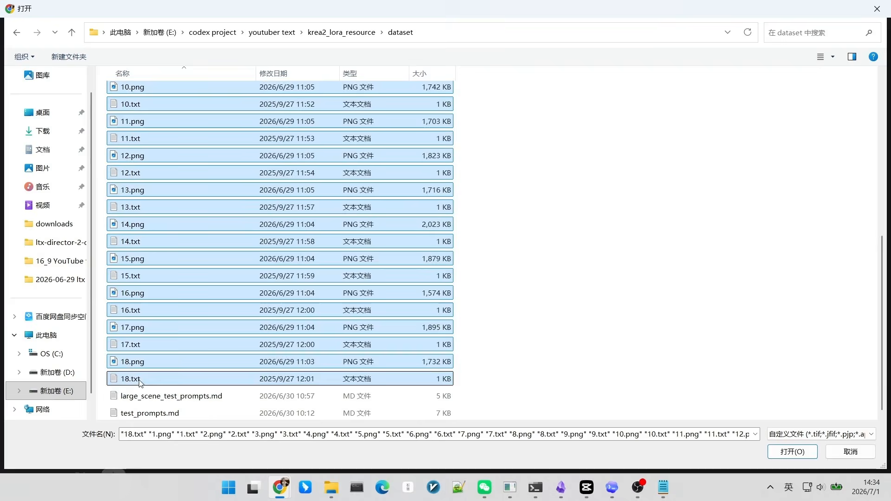
left_click(785, 450)
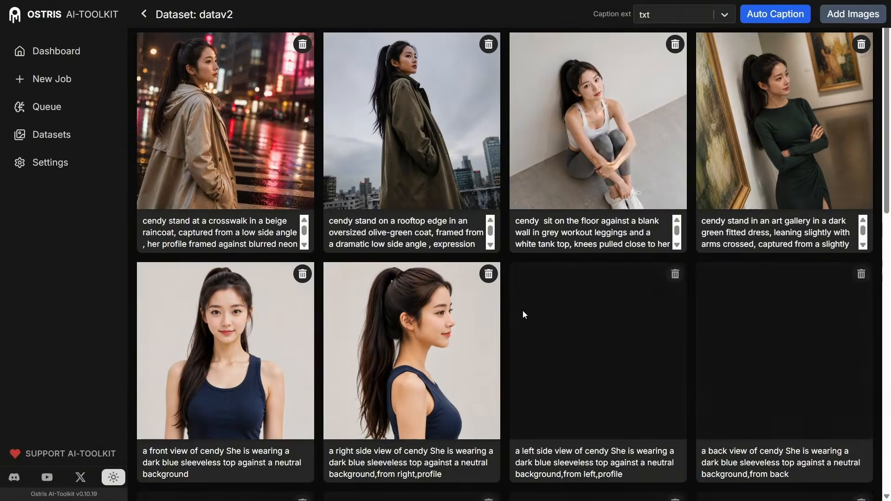
left_click(263, 148)
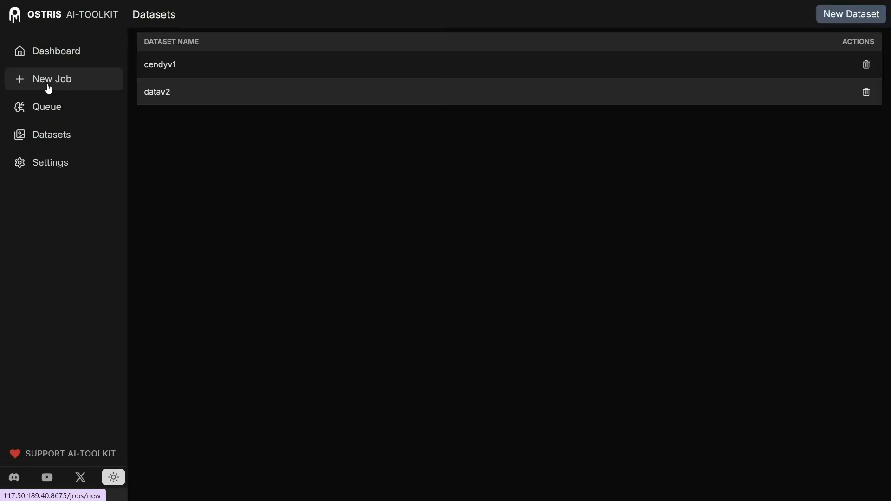
Step: Open a new training job and examine its training name, model architecture and target dataset options
left_click(48, 86)
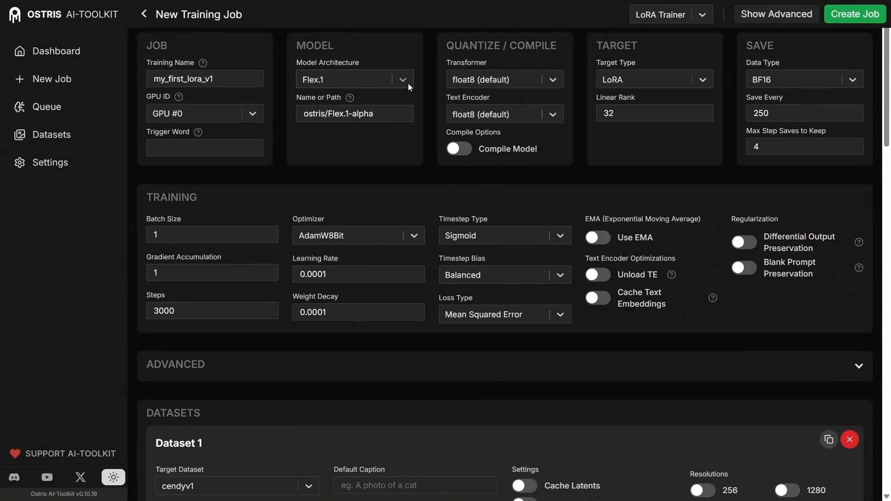
double_click(208, 80)
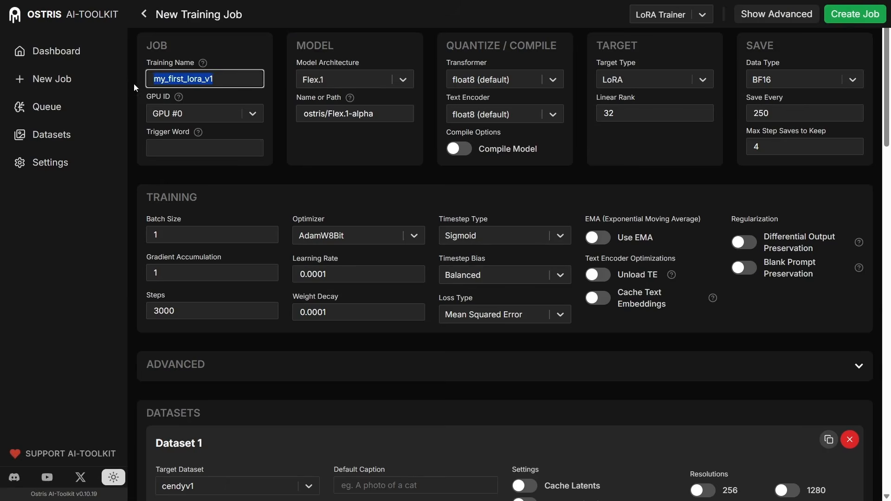
left_click(360, 140)
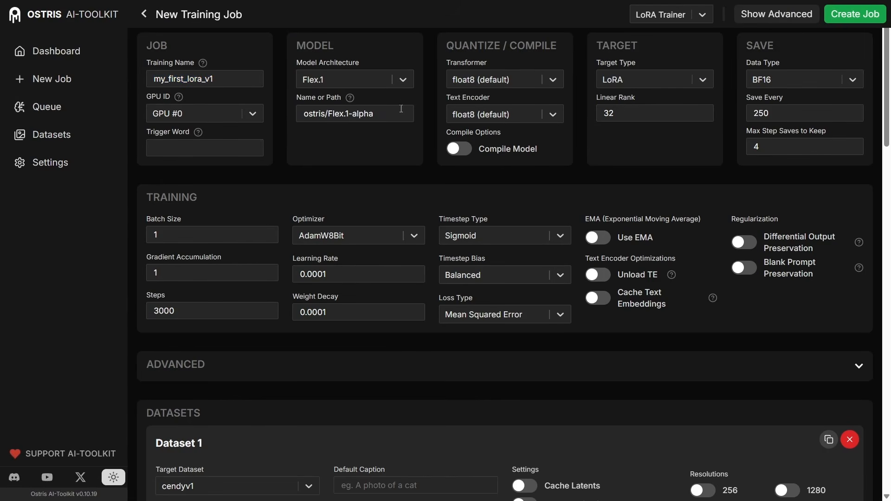
left_click(402, 85)
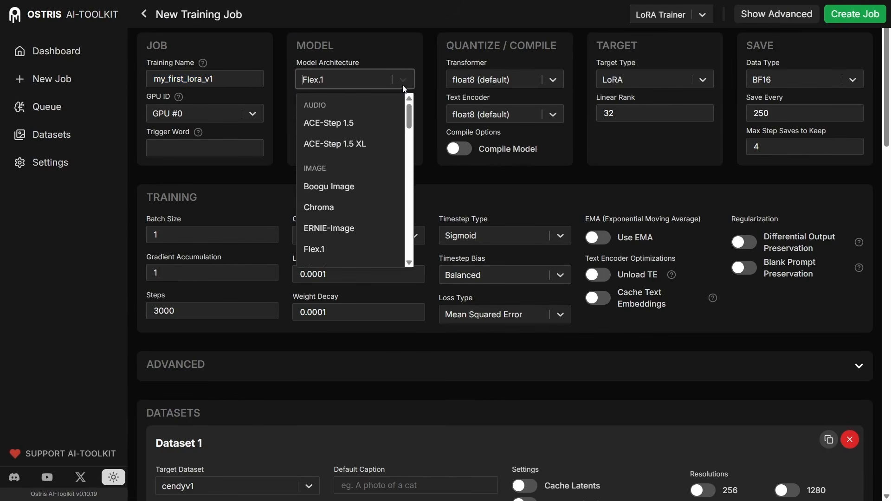
scroll(347, 138, "down", 3)
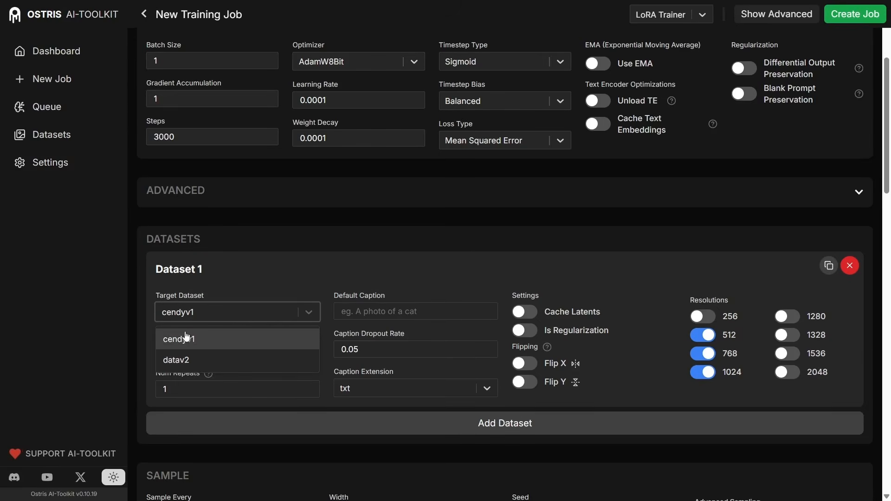
left_click(285, 262)
scroll(294, 235, "up", 4)
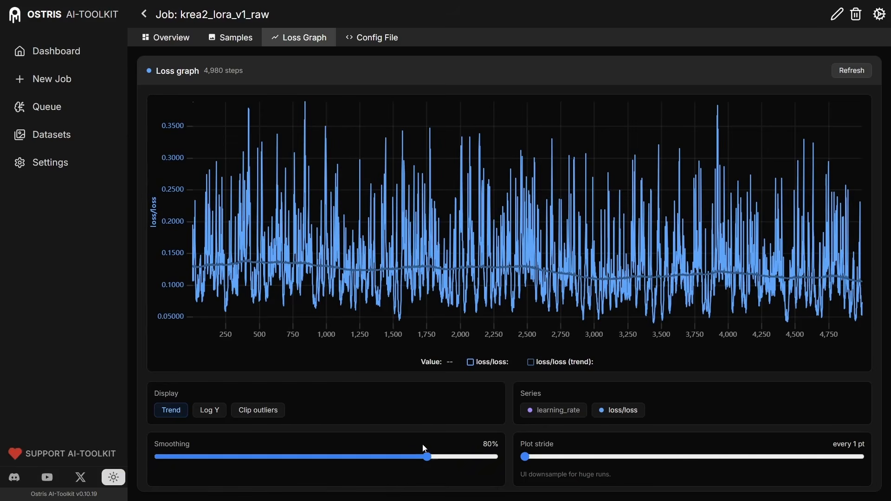
Step: Increase the loss graph smoothing for job krea2_lora_v1_raw and examine the job's training log
left_click_drag(427, 459, 539, 466)
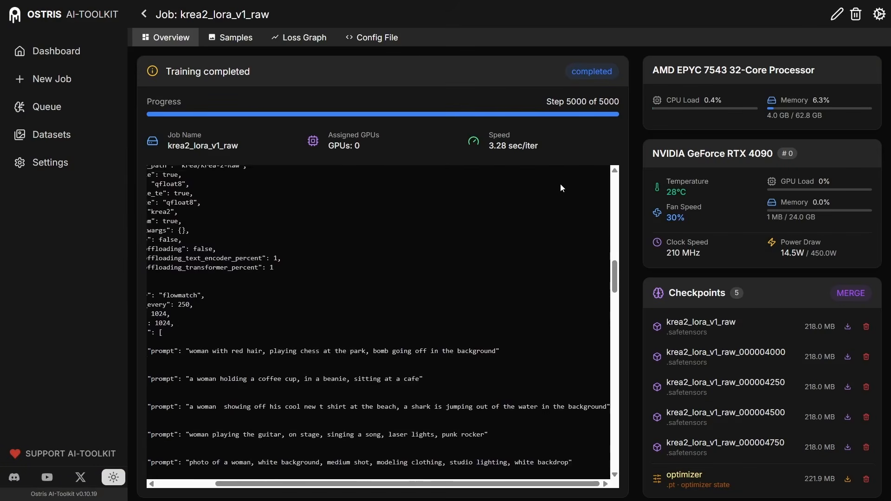
scroll(561, 183, "down", 10)
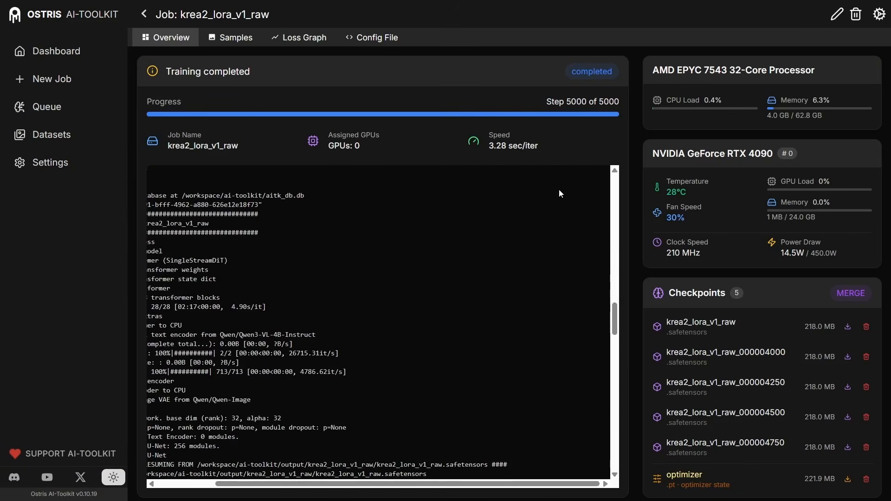
scroll(559, 189, "right", 2)
scroll(402, 346, "down", 10)
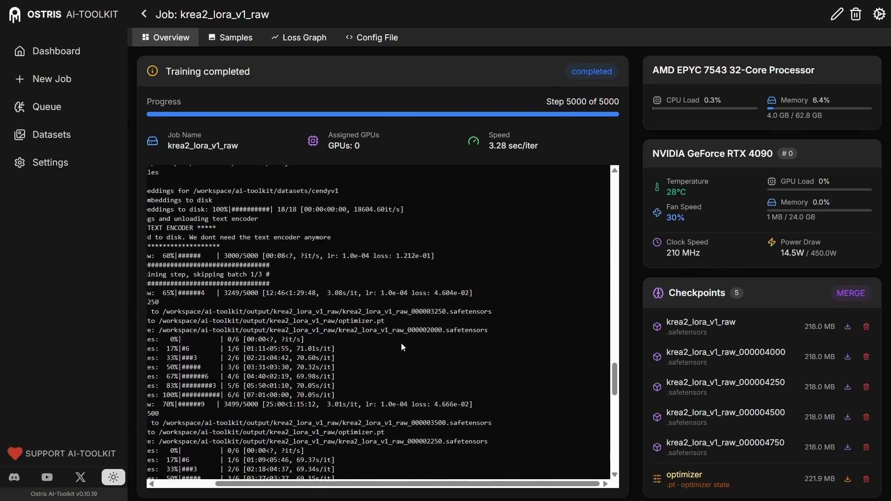
scroll(401, 344, "down", 3)
left_click_drag(178, 289, 228, 289)
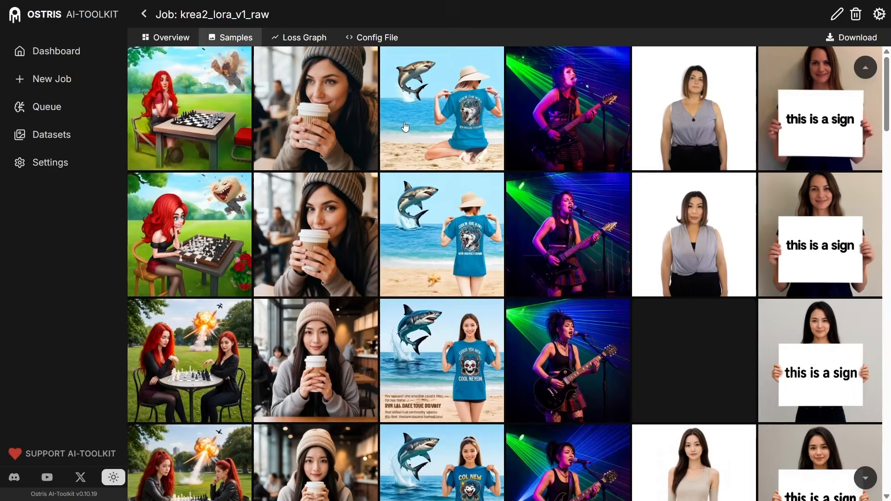
Step: Examine enlarged samples of krea2_lora_v1_raw, comparing the café portrait at steps 0 and 1,000 and the studio portrait at step 1,750
left_click(318, 106)
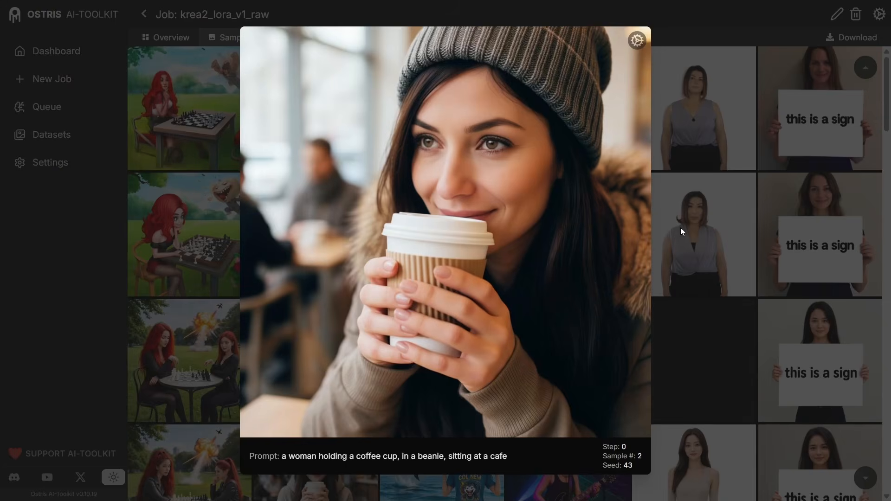
left_click(681, 228)
scroll(681, 227, "down", 6)
left_click(355, 197)
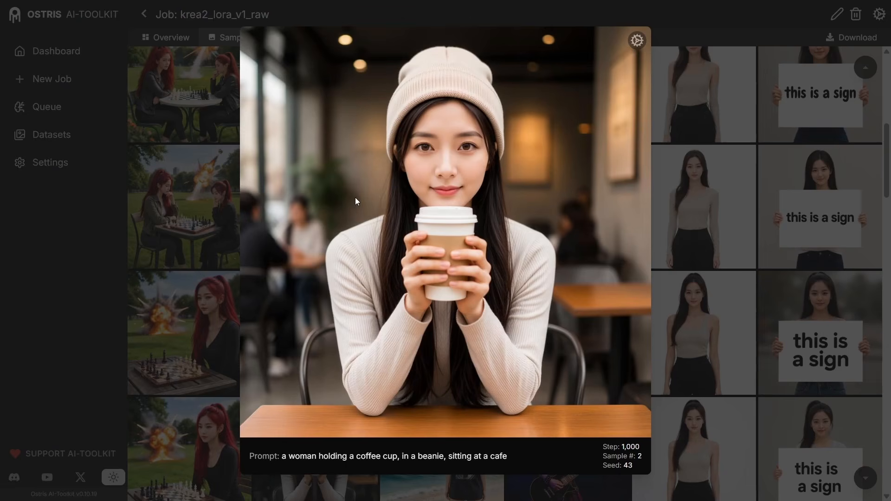
left_click(692, 171)
scroll(296, 306, "down", 1)
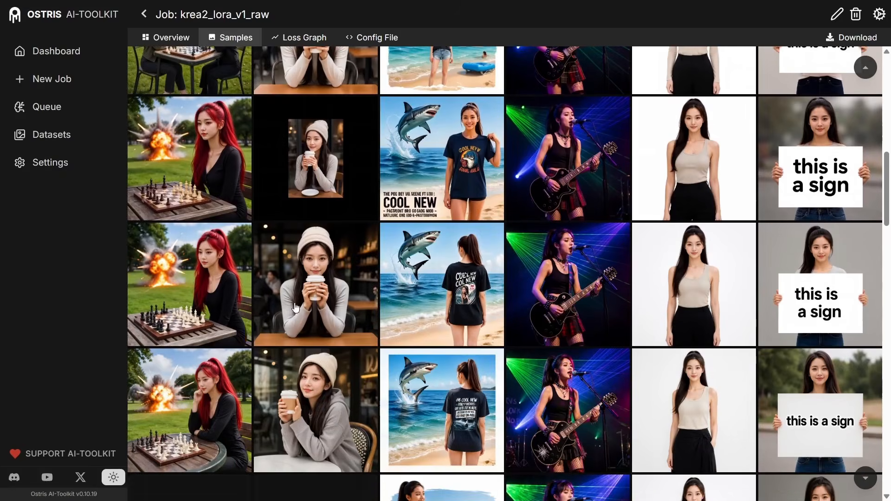
left_click(295, 306)
left_click(687, 217)
scroll(687, 217, "down", 3)
left_click(715, 260)
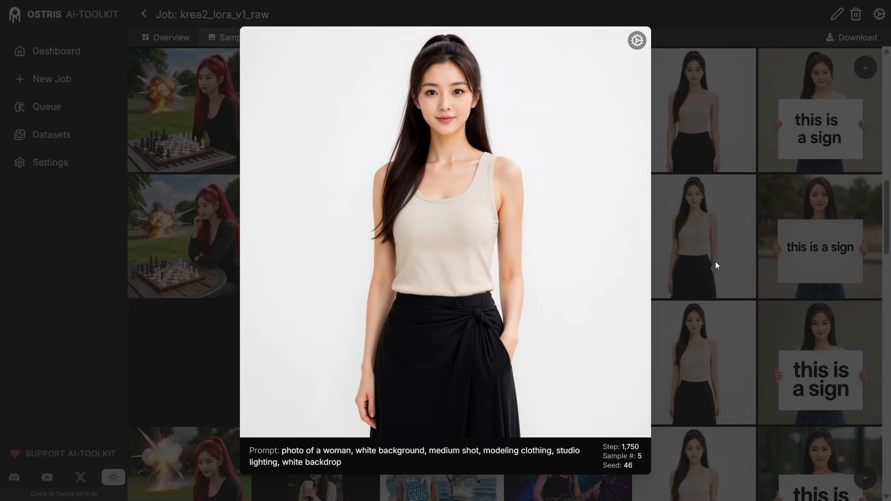
left_click(730, 235)
Step: Examine enlarged samples from the later training steps, including the café, chess, studio portrait and guitarist prompts
scroll(731, 235, "down", 5)
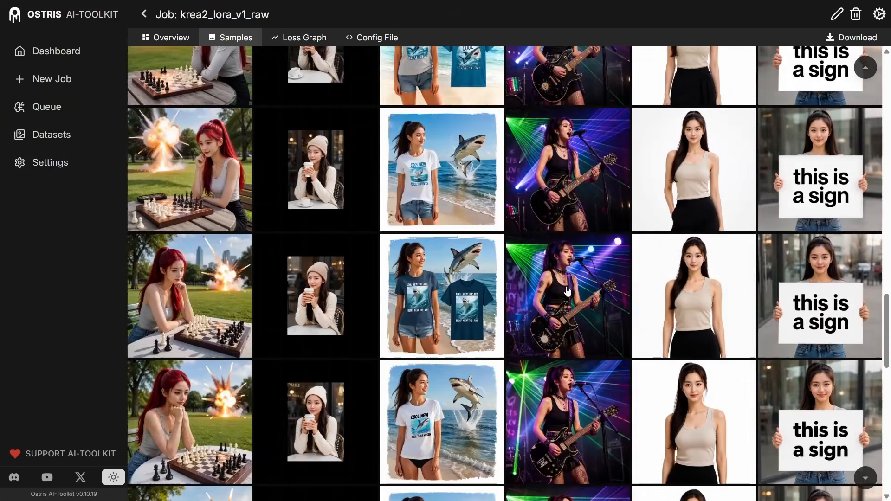
left_click(304, 307)
left_click(697, 260)
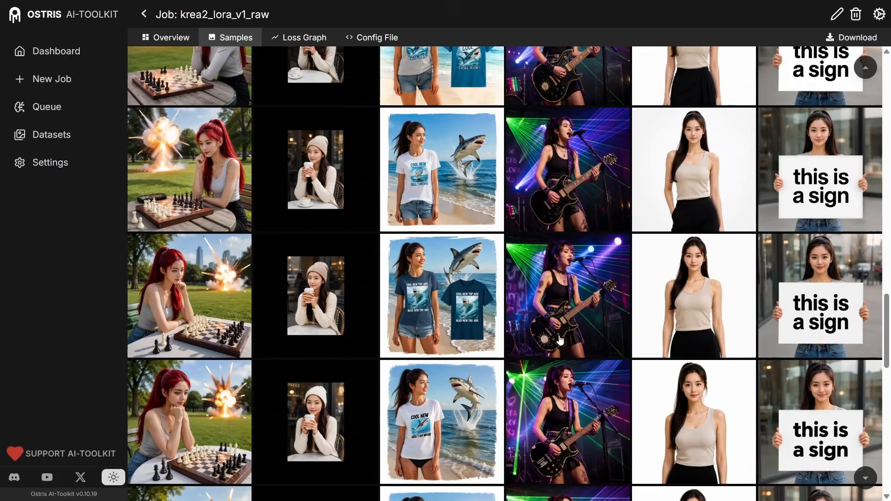
left_click(186, 414)
left_click(784, 273)
scroll(792, 277, "down", 5)
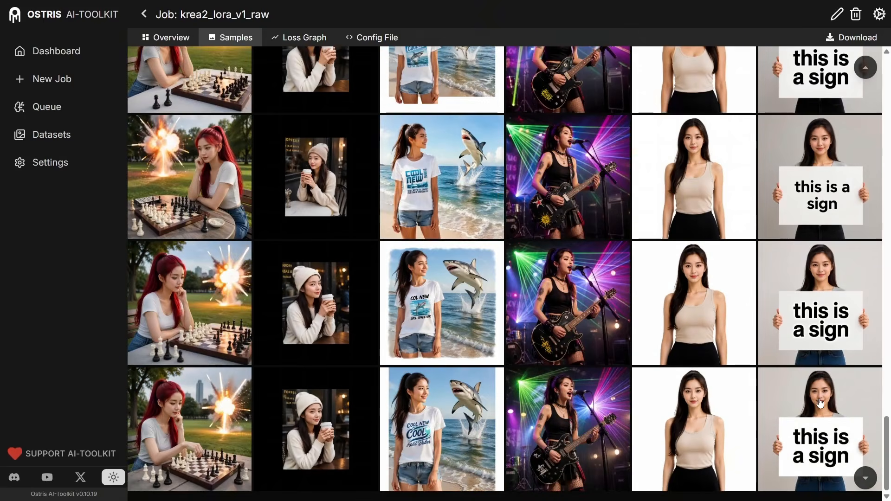
left_click(720, 419)
left_click(667, 315)
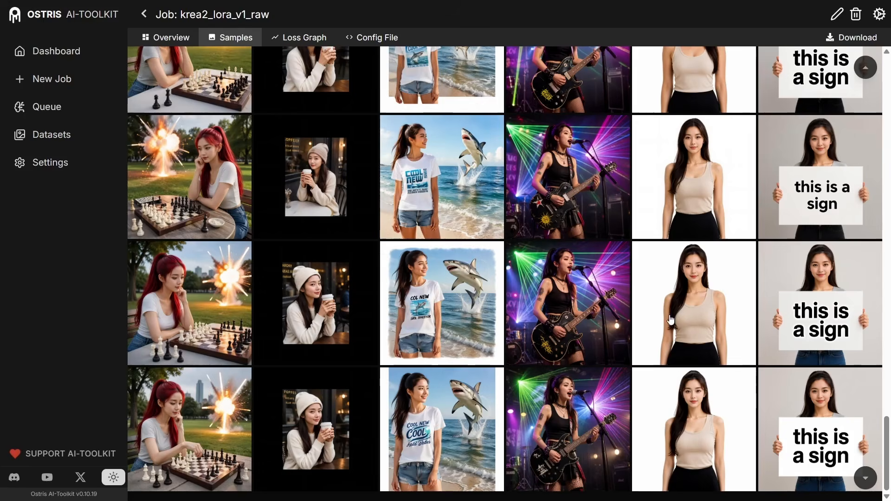
left_click(555, 411)
key("Escape")
left_click(198, 428)
left_click(756, 203)
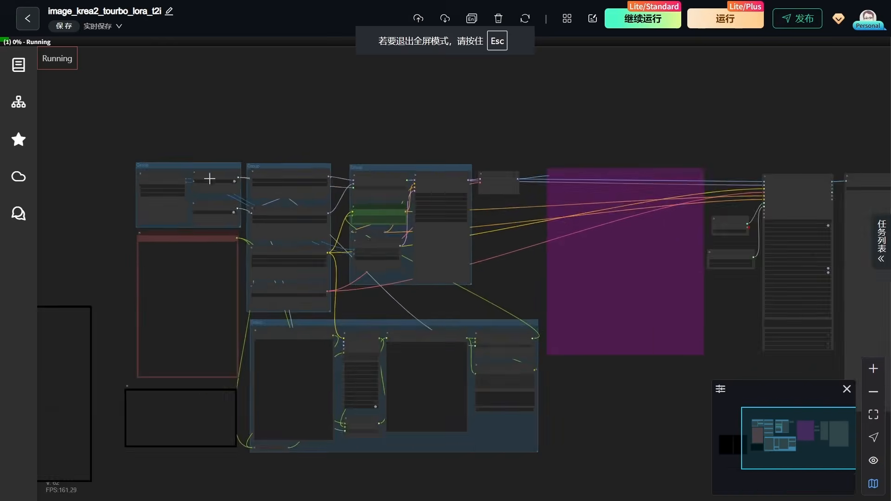
Step: Switch to the ComfyUI workflow image_krea2_tourbo_lora_t2i and set the strength_model of the Load LoRA node to 0.85
scroll(252, 148, "up", 5)
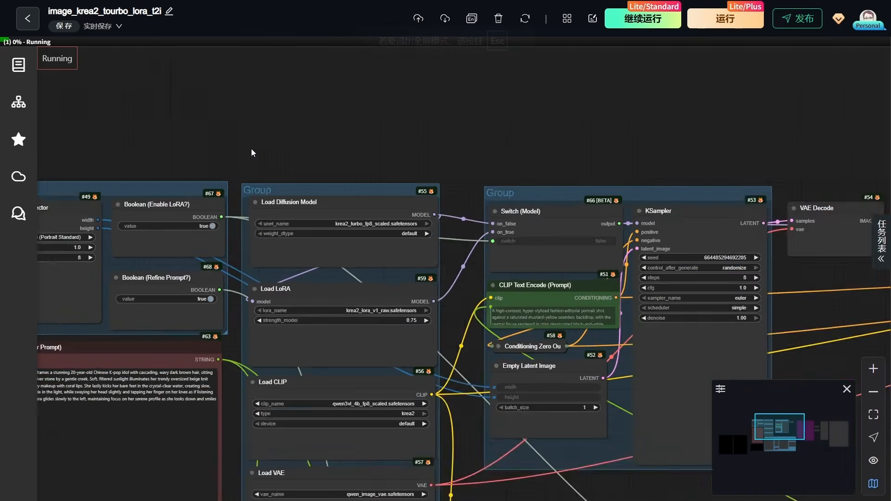
left_click_drag(510, 384, 507, 274)
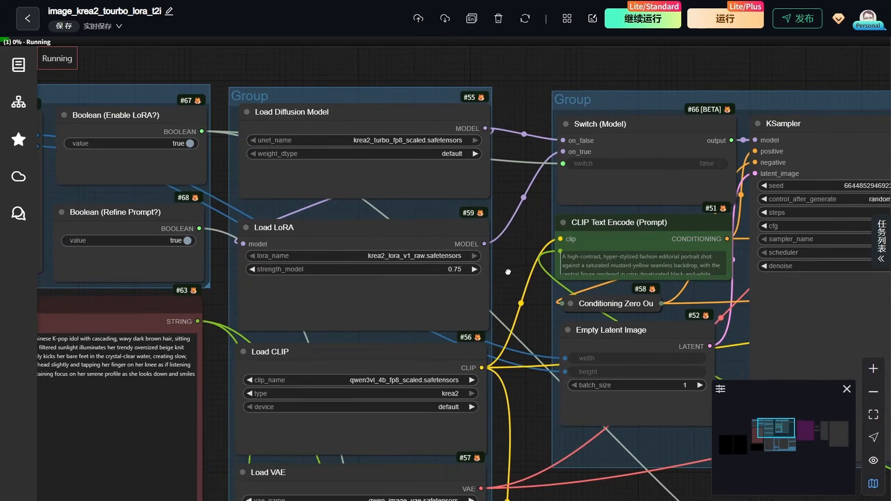
scroll(381, 261, "up", 4)
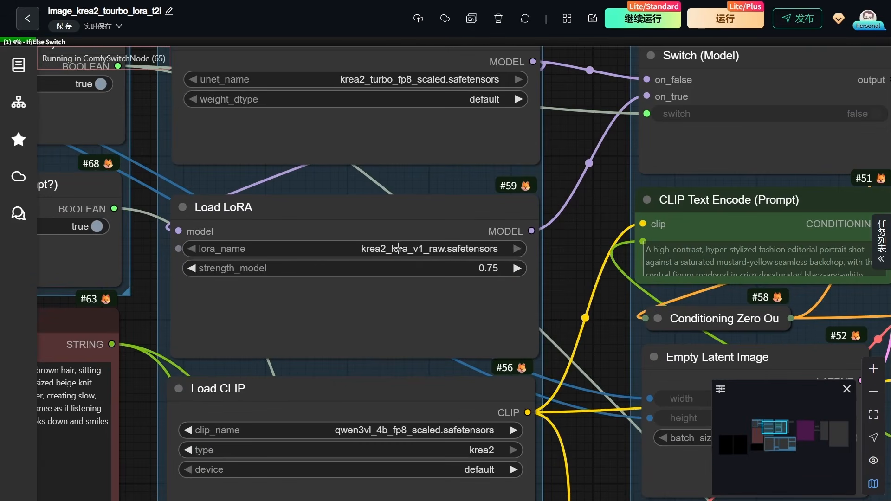
left_click(378, 219)
left_click_drag(334, 219, 336, 217)
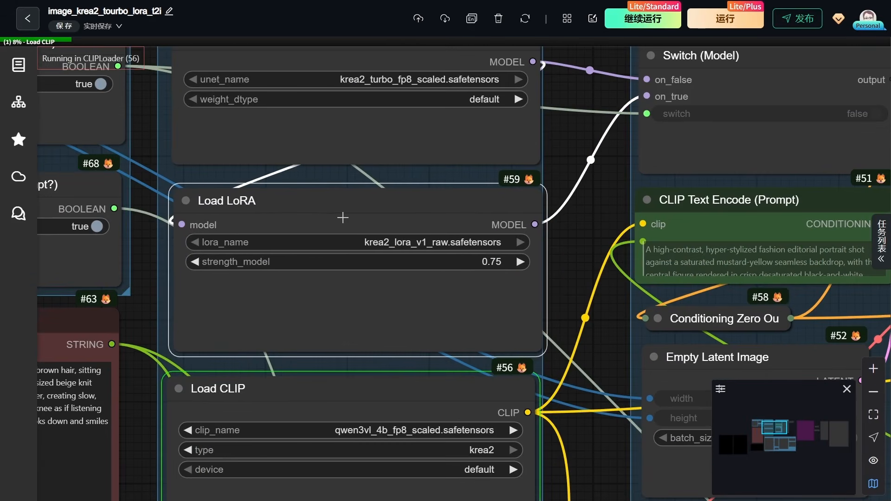
left_click(494, 265)
left_click(645, 254)
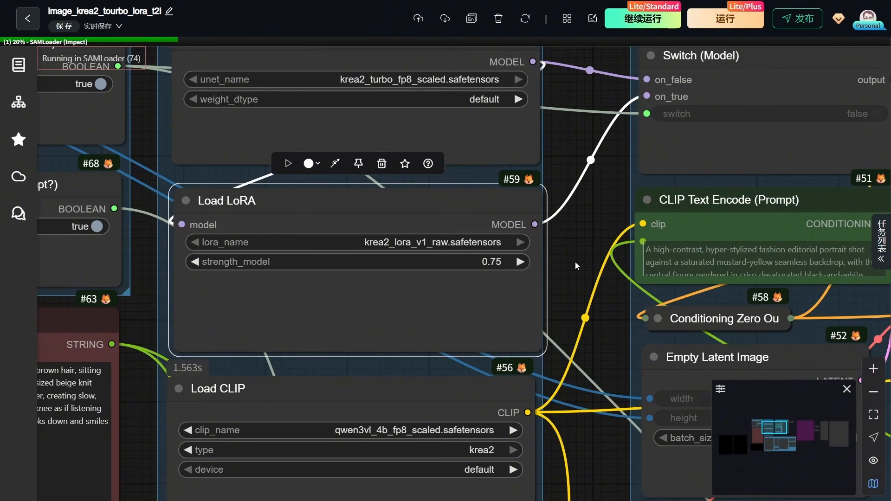
left_click(493, 263)
left_click(481, 259)
left_click_drag(481, 260, 484, 259)
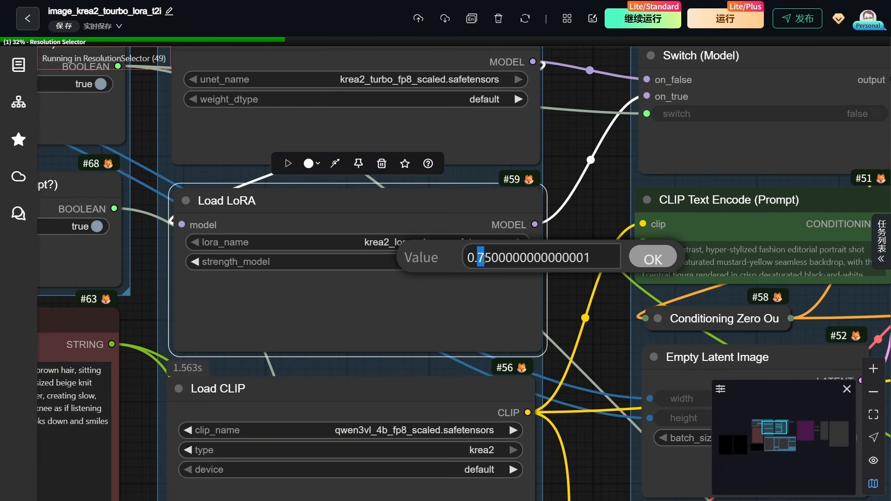
type("8")
key("Return")
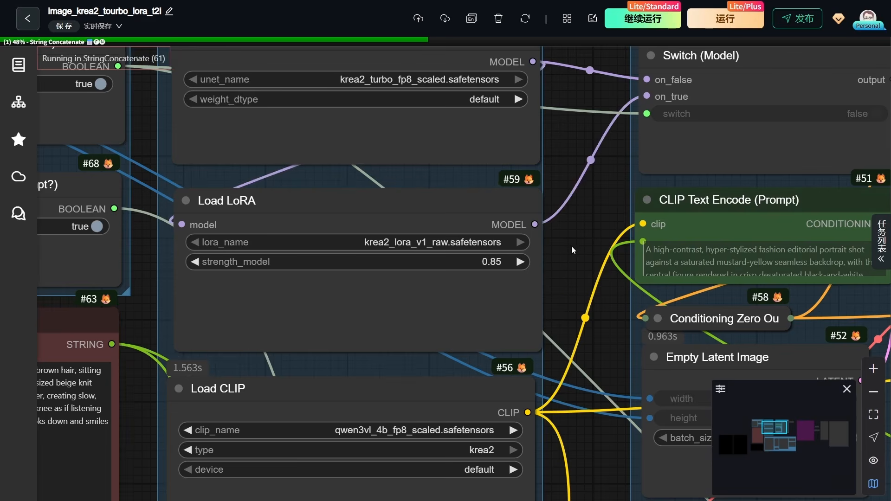
Step: Collapse the task list and examine the generated image of the woman sitting by the stream for face and body detail
scroll(572, 246, "down", 6)
left_click_drag(627, 381, 303, 311)
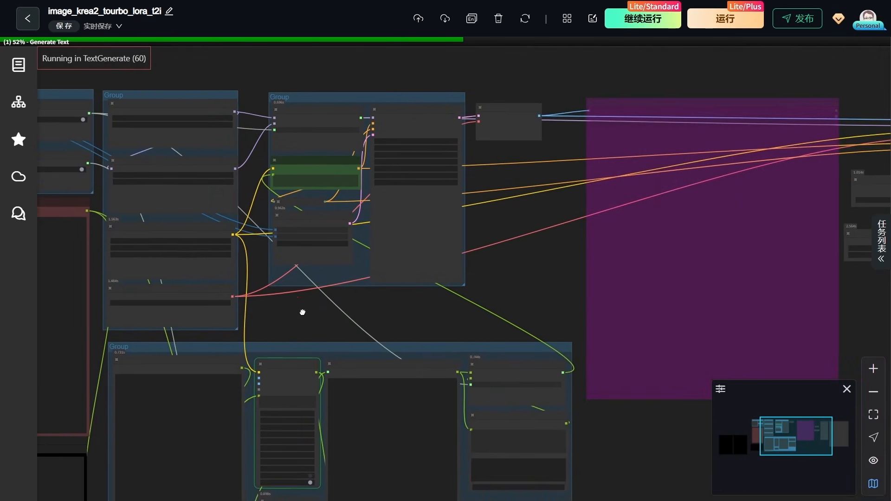
left_click_drag(525, 285, 177, 284)
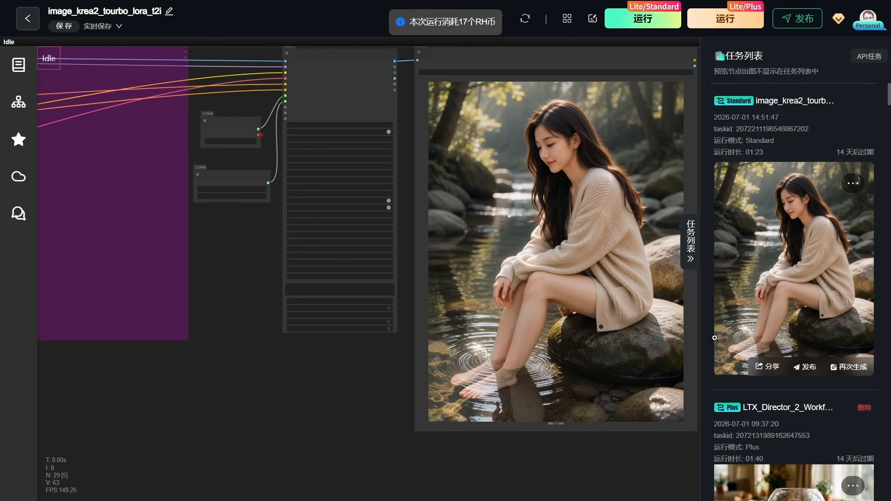
left_click(692, 244)
scroll(701, 171, "up", 3)
scroll(506, 106, "up", 6)
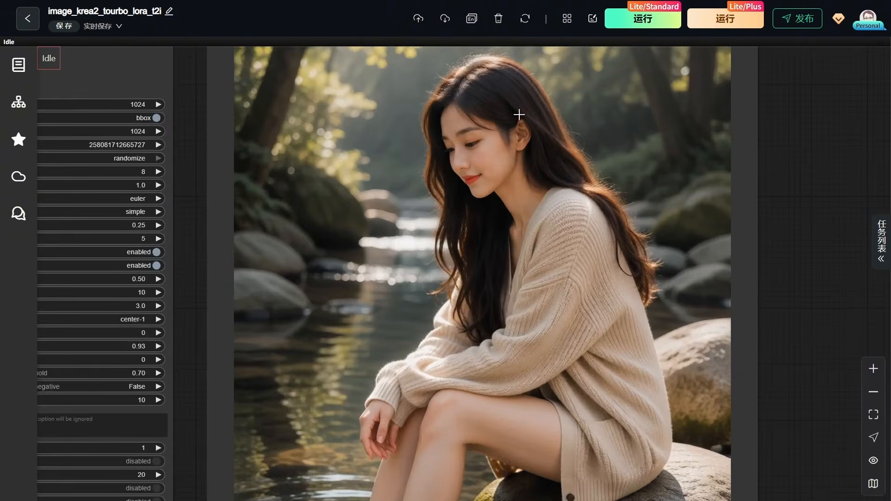
scroll(506, 106, "down", 5)
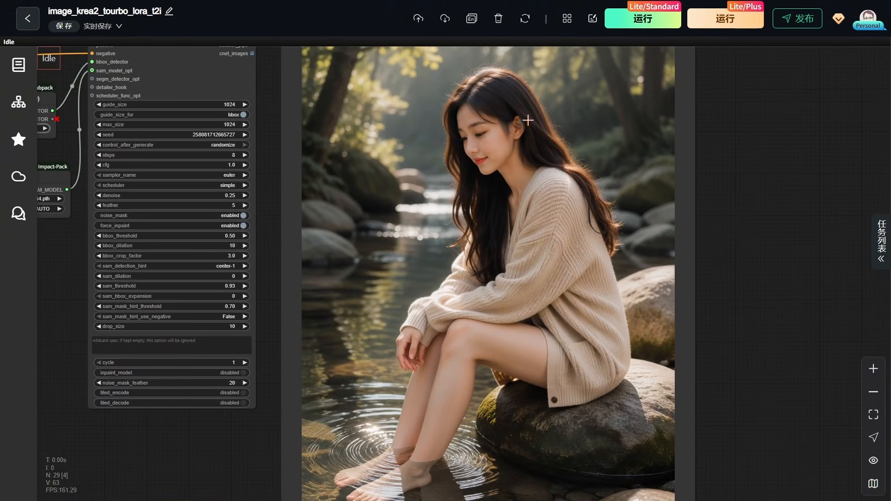
left_click_drag(728, 196, 705, 186)
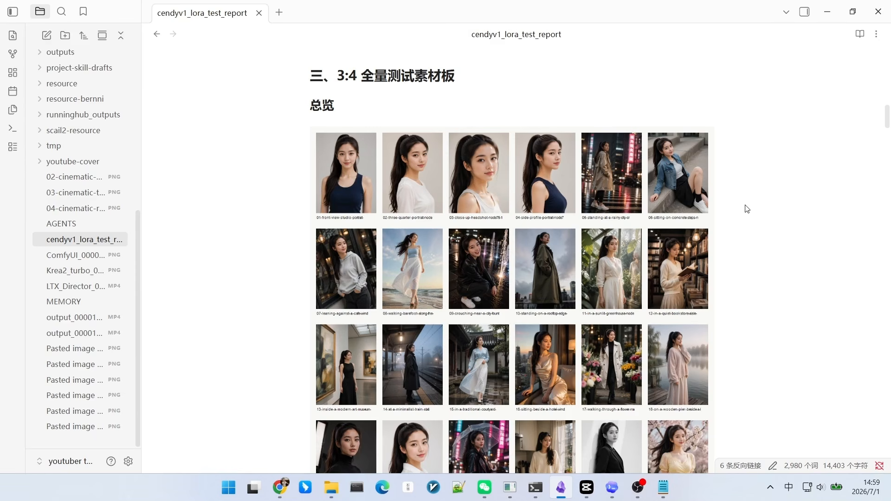
Step: Switch to the cendyv1_lora_test_report note and review its test images and prompts from the overview through the Generalization Tests section
scroll(746, 208, "down", 6)
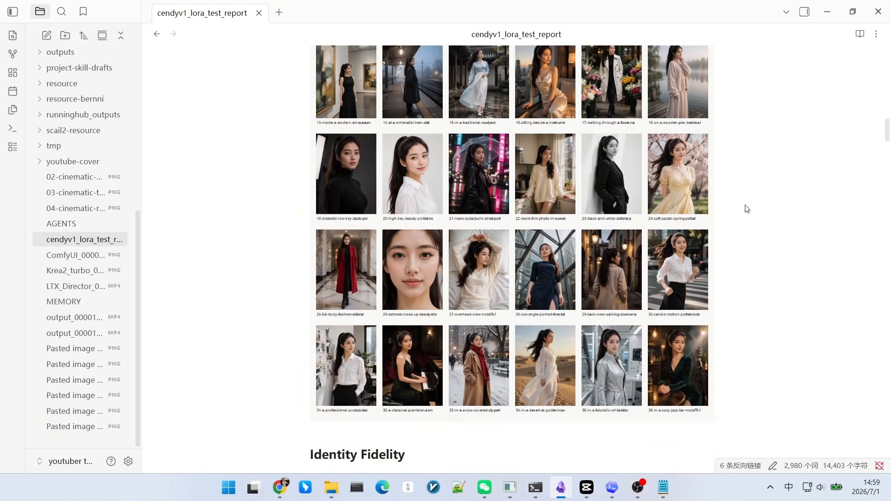
scroll(747, 208, "down", 4)
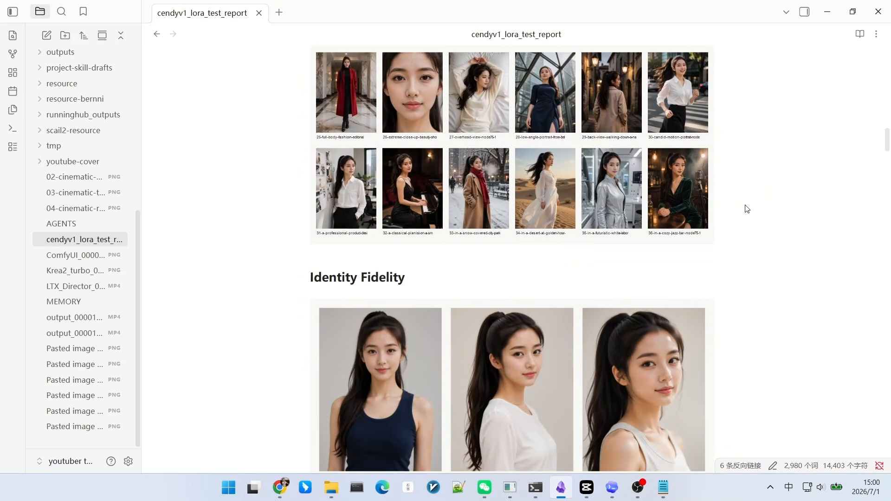
scroll(746, 209, "down", 4)
scroll(746, 209, "down", 9)
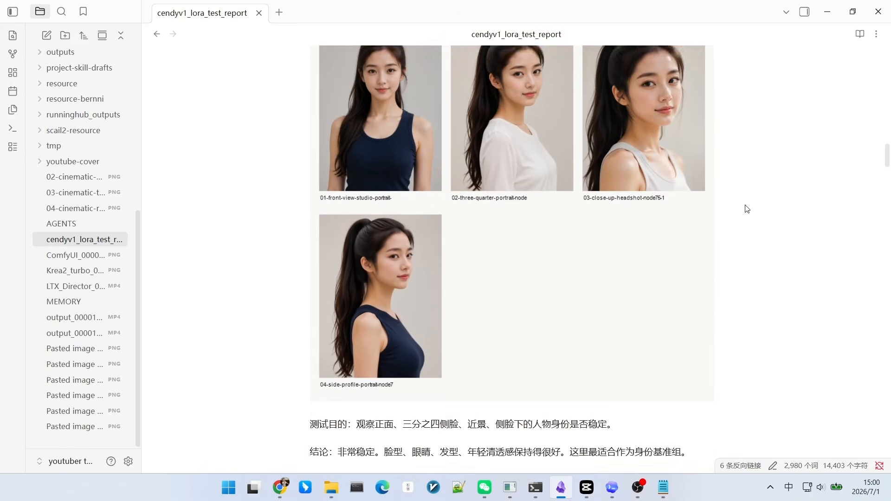
scroll(747, 208, "down", 6)
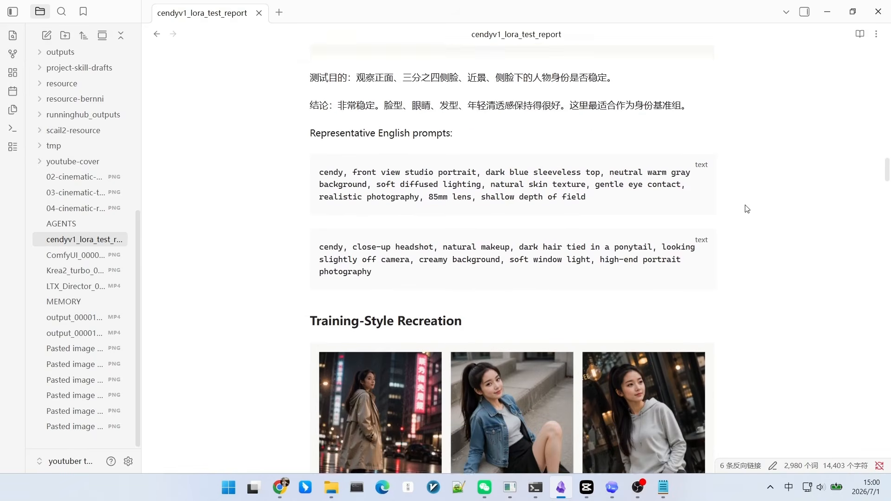
scroll(746, 208, "down", 2)
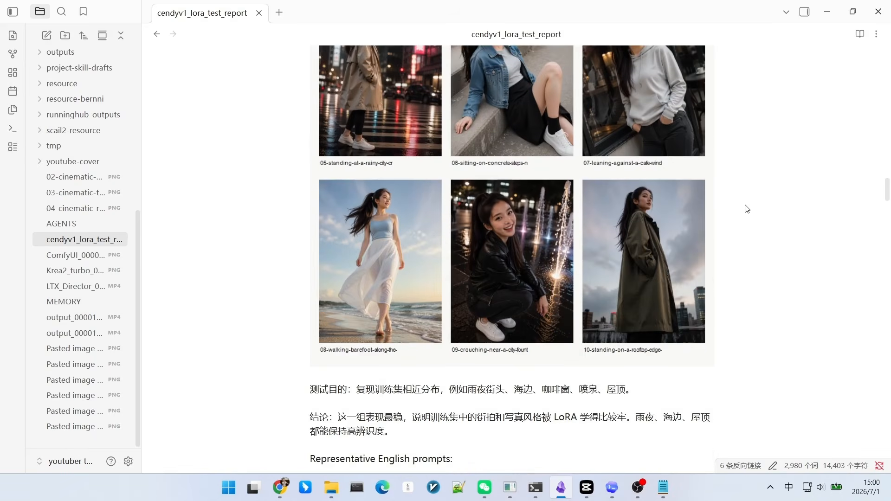
scroll(747, 209, "down", 12)
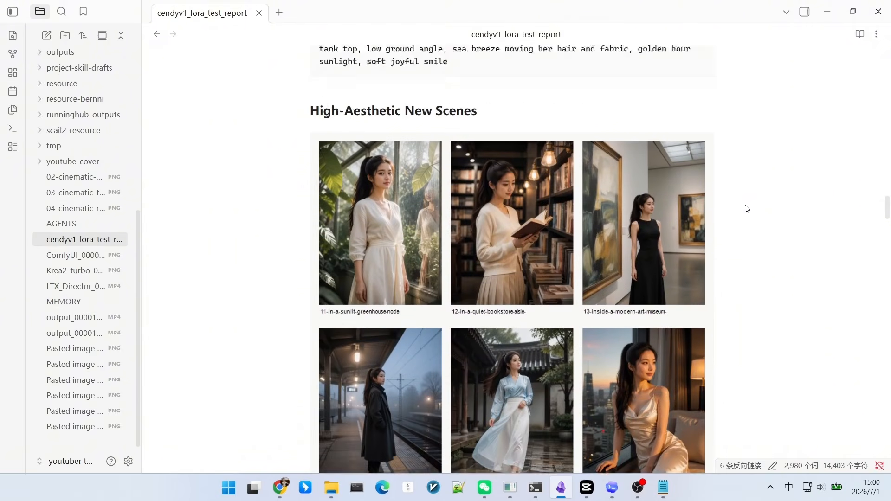
scroll(747, 208, "down", 1)
scroll(746, 209, "down", 14)
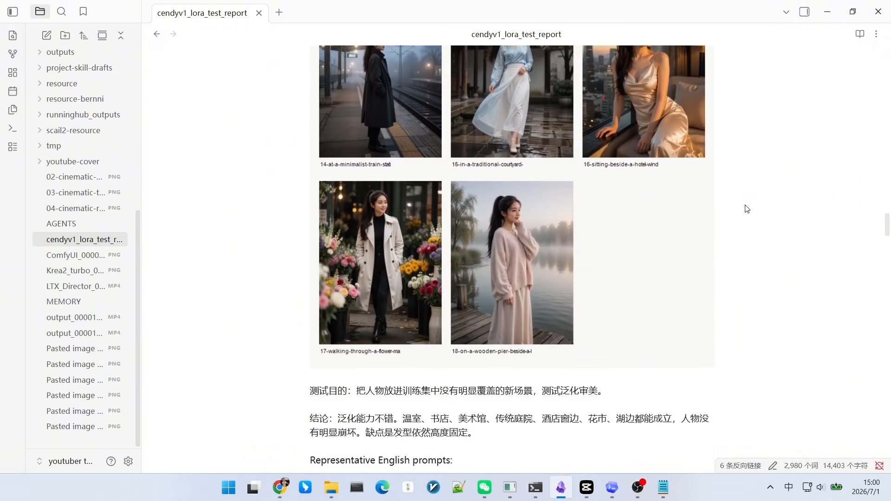
scroll(747, 208, "down", 3)
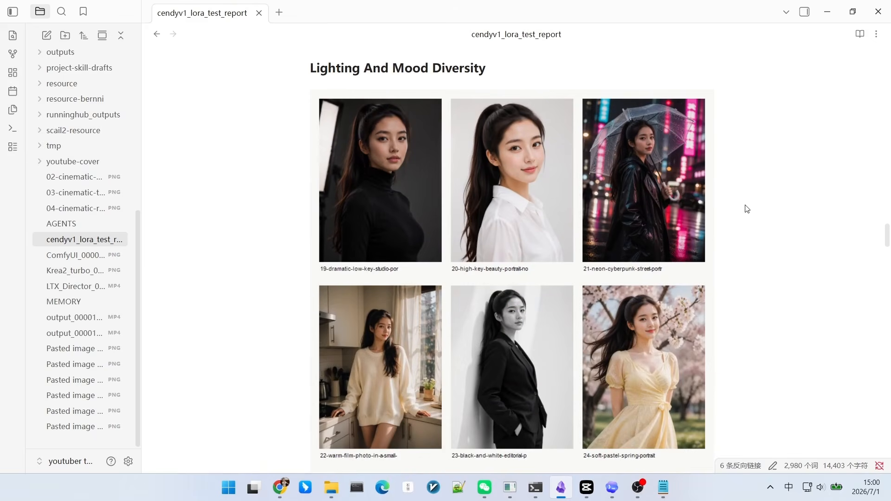
scroll(747, 209, "down", 12)
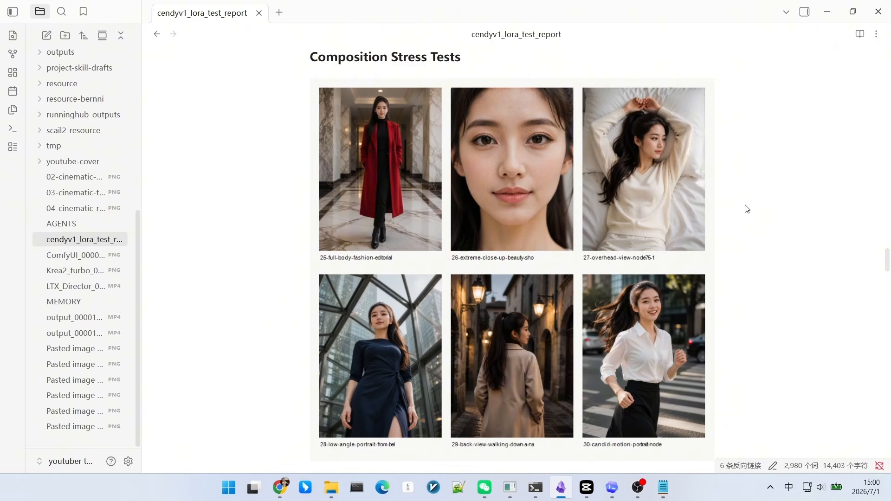
scroll(747, 209, "down", 15)
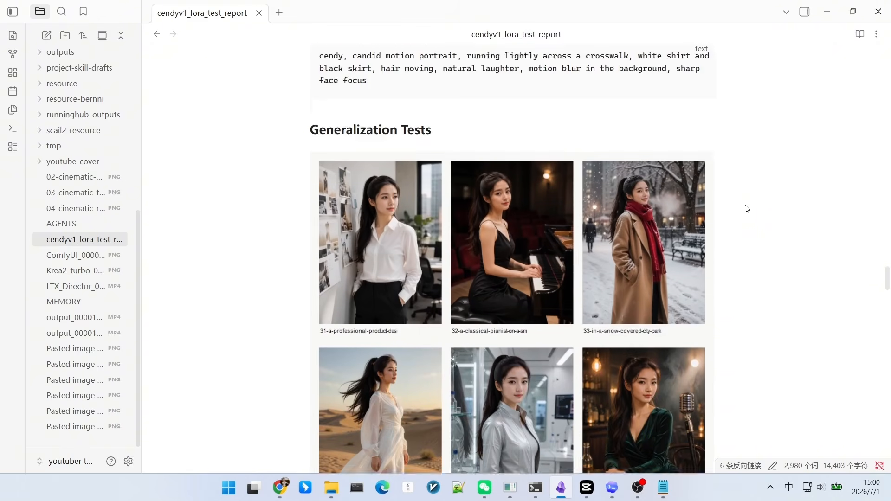